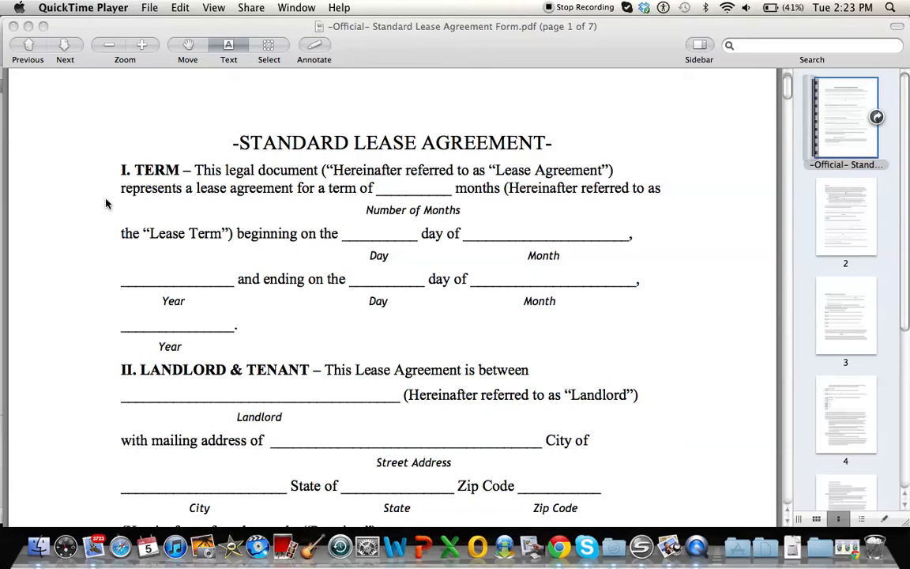
Step: Enter 12 as the number of months for the lease term in section I
scroll(276, 150, "down", 2)
scroll(276, 150, "up", 3)
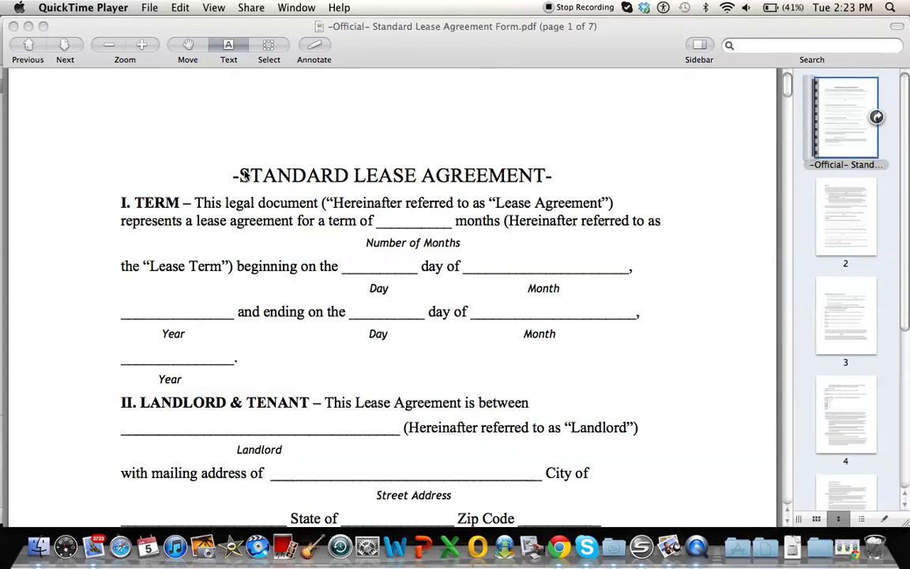
left_click(416, 220)
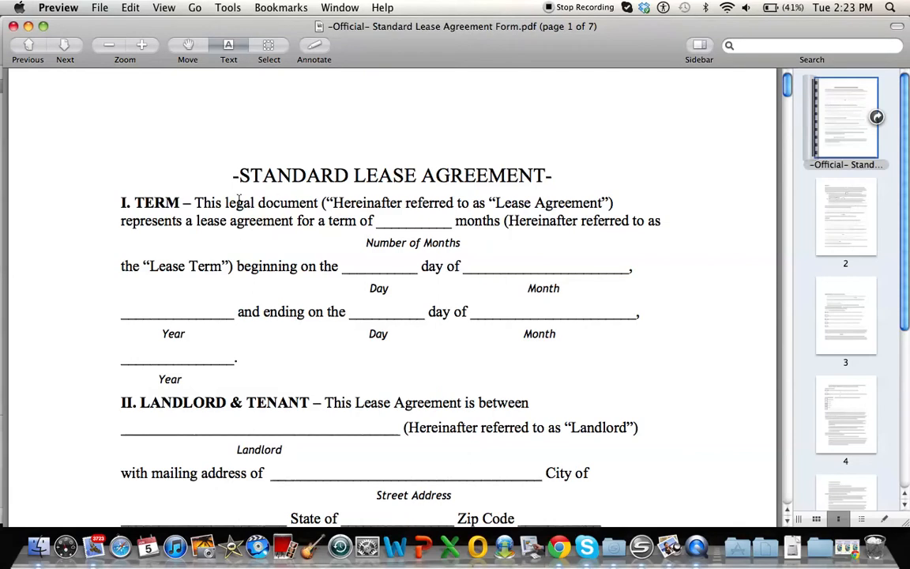
left_click(424, 223)
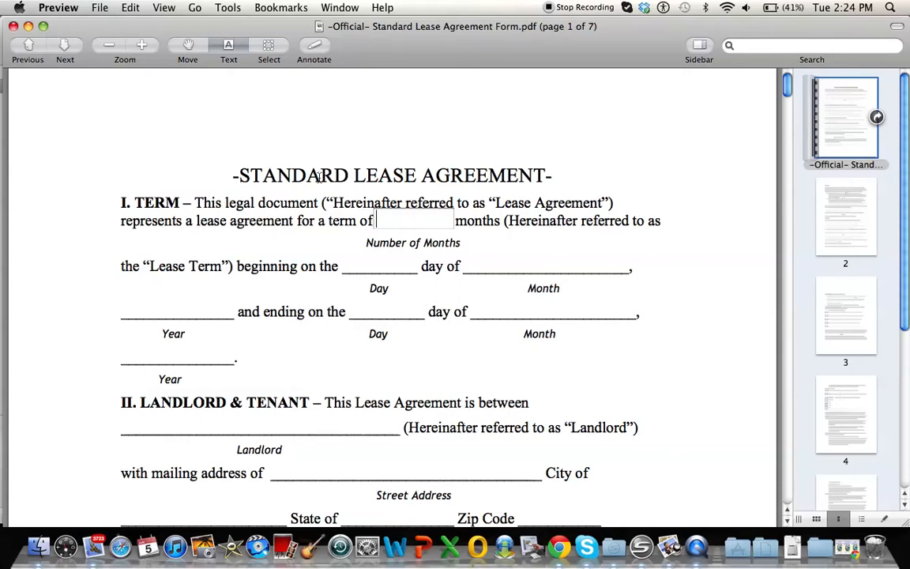
type("12")
left_click(275, 207)
Step: Fill in the lease term's beginning date as day 1, month June, year 2012
scroll(274, 208, "down", 2)
left_click(383, 219)
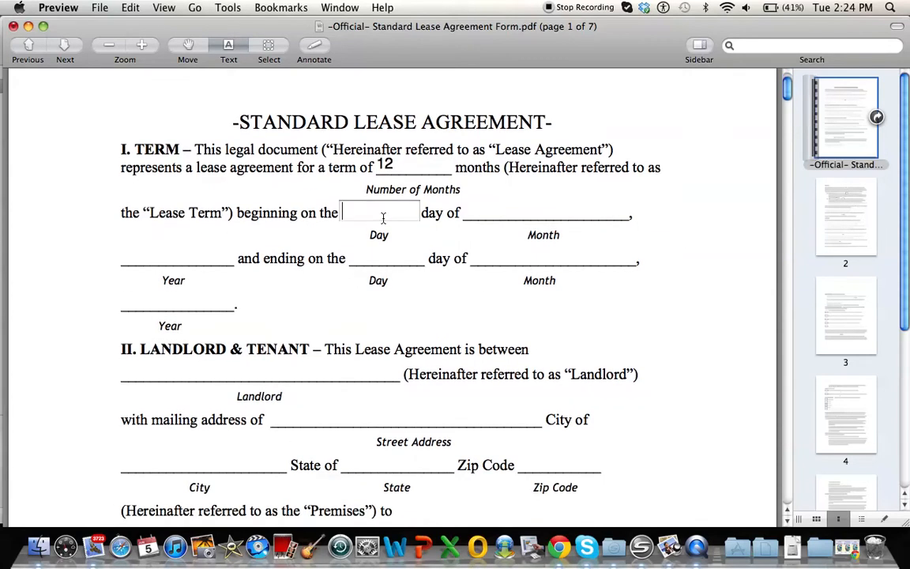
type("1")
left_click(523, 203)
type("Junw")
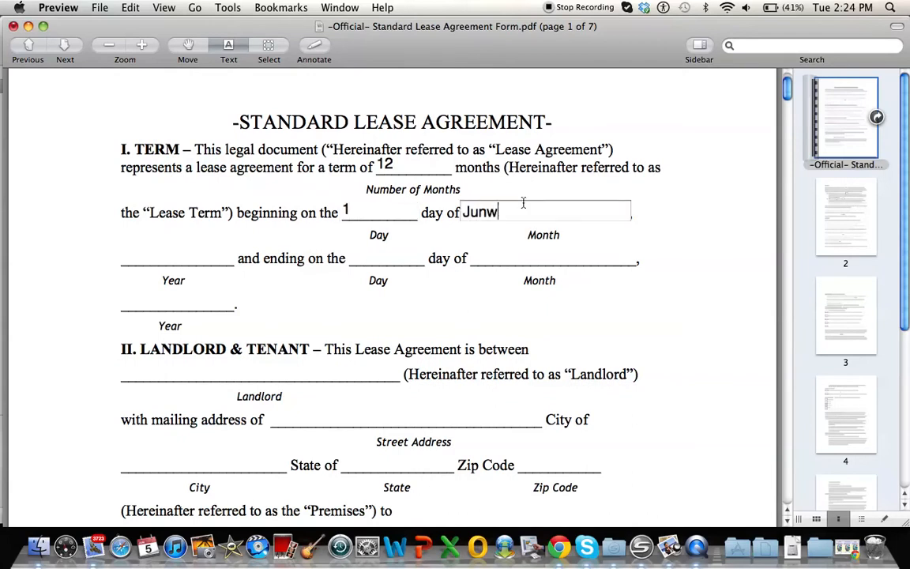
key("BackSpace")
type("w")
key("BackSpace")
type("e")
left_click(168, 256)
type("2012")
Step: Fill in the lease term's ending date as day 31, month May, year 2013
left_click(369, 256)
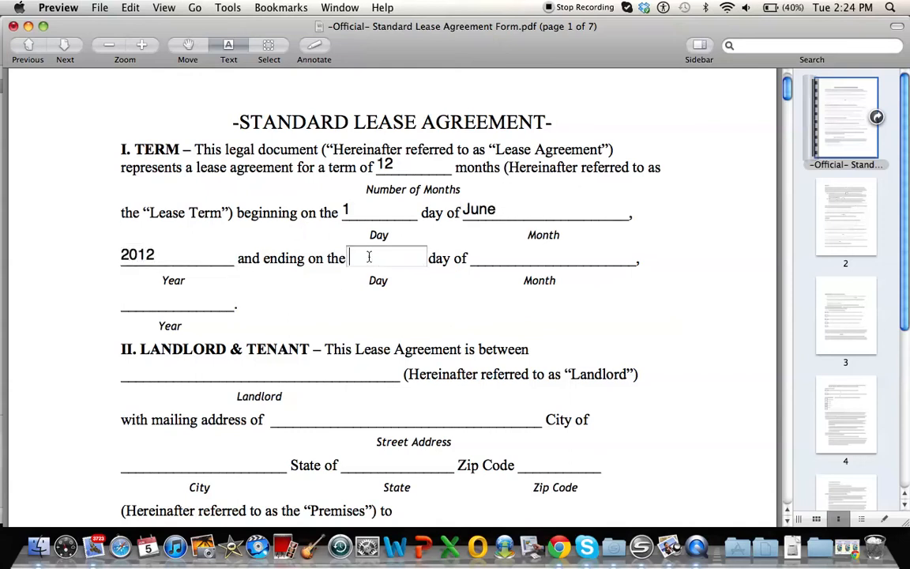
type("31")
left_click(526, 254)
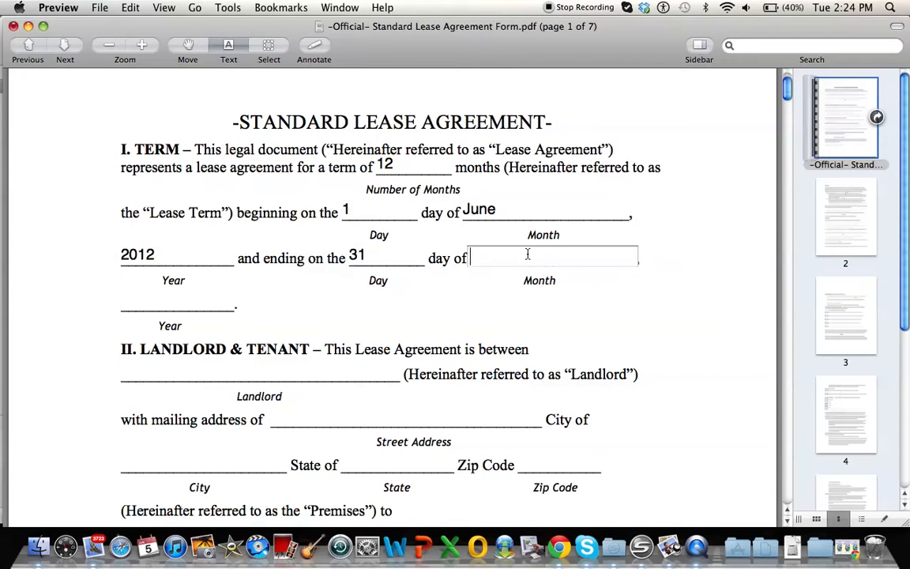
type("May")
left_click(198, 304)
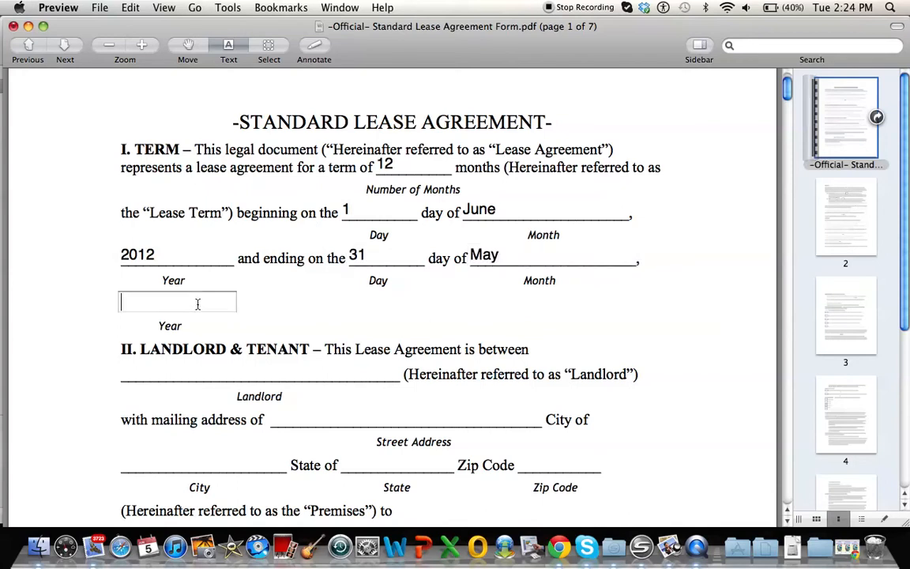
type("2013")
left_click(45, 275)
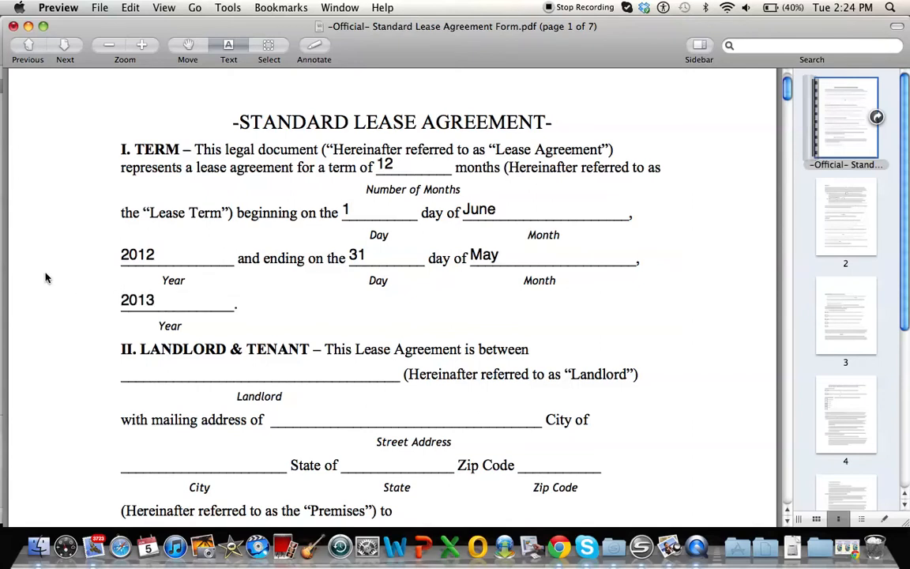
Step: Enter the landlord's full name in section II, Landlord & Tenant
scroll(45, 276, "down", 4)
left_click(234, 235)
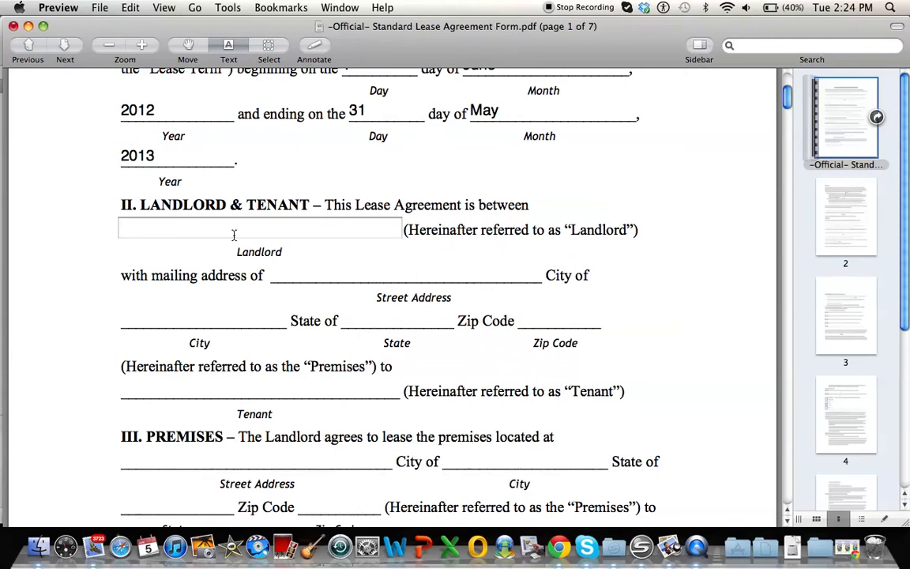
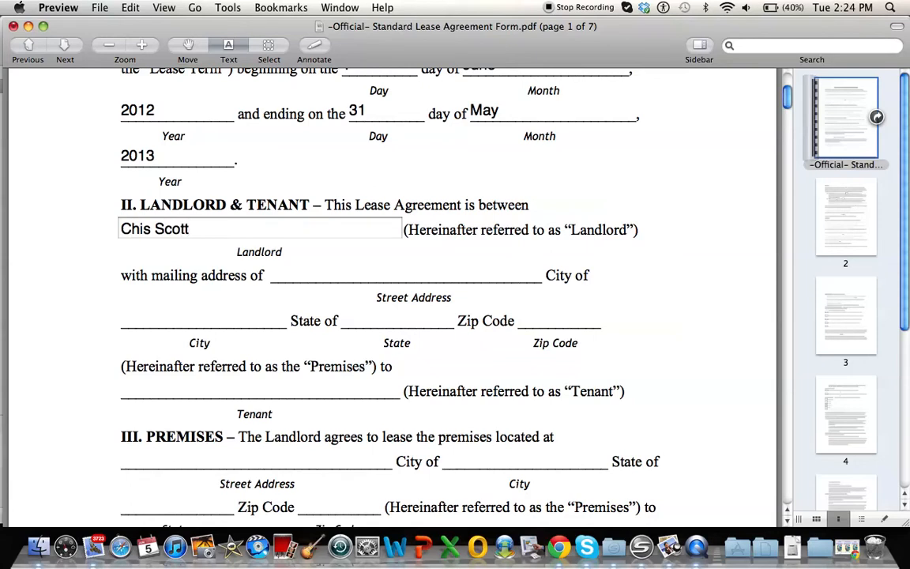
Step: Fill in the street address of the landlord's mailing address
left_click(351, 270)
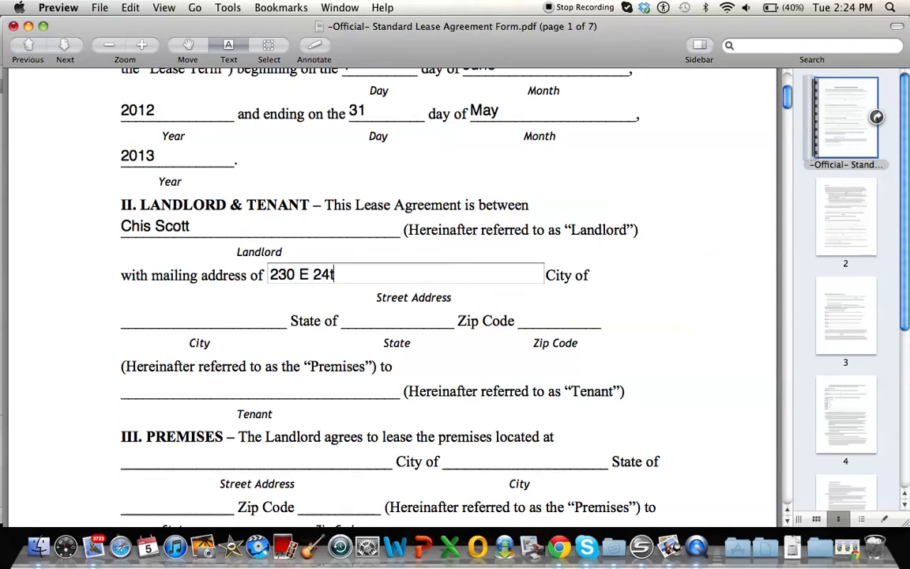
Step: Complete the landlord's mailing address with the city, state and zip code
left_click(209, 317)
type("New")
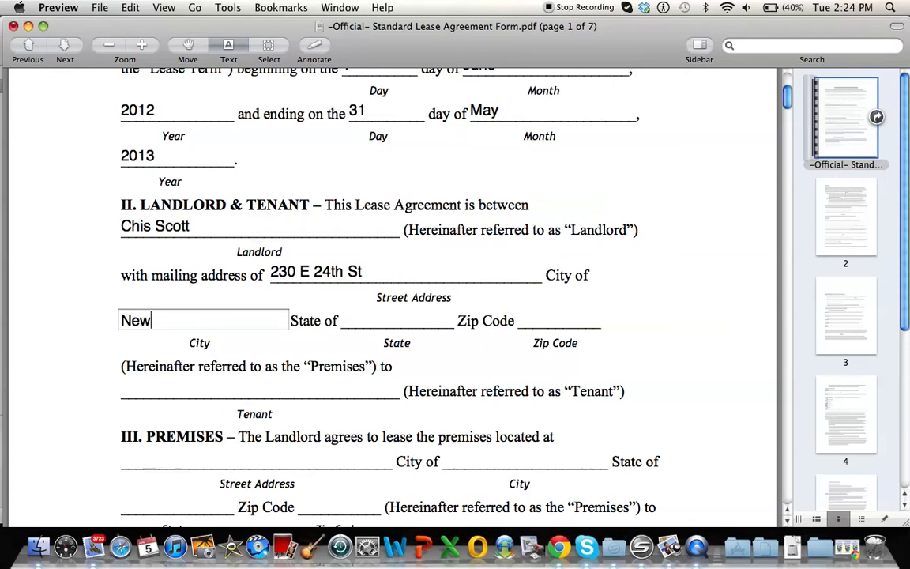
type(" Yrok")
key("BackSpace")
key("BackSpace")
key("BackSpace")
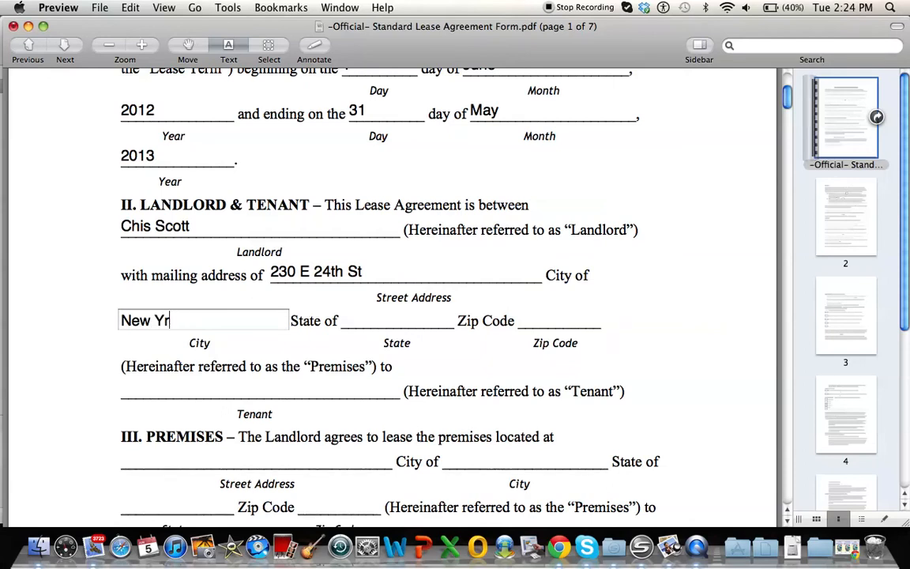
type("ork")
key("Tab")
type("New york")
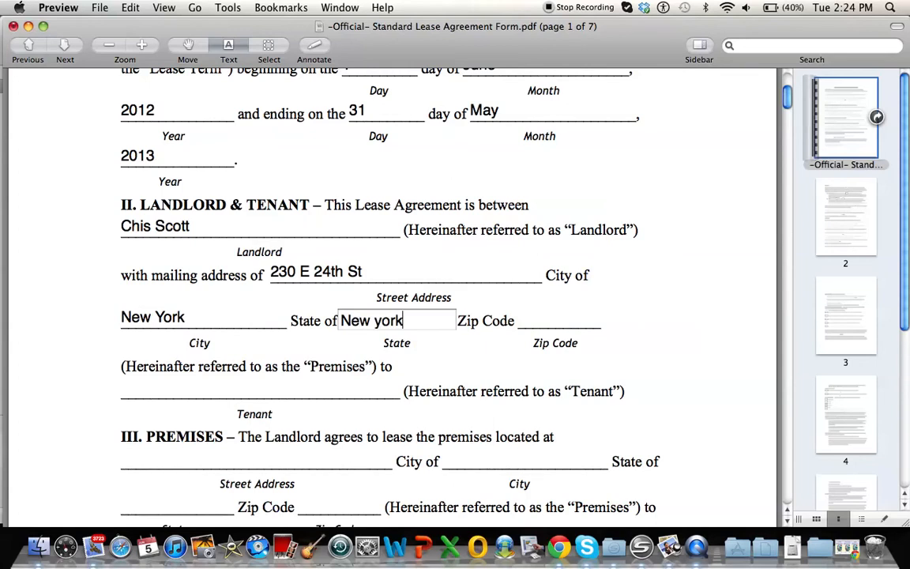
key("Tab")
type("10010")
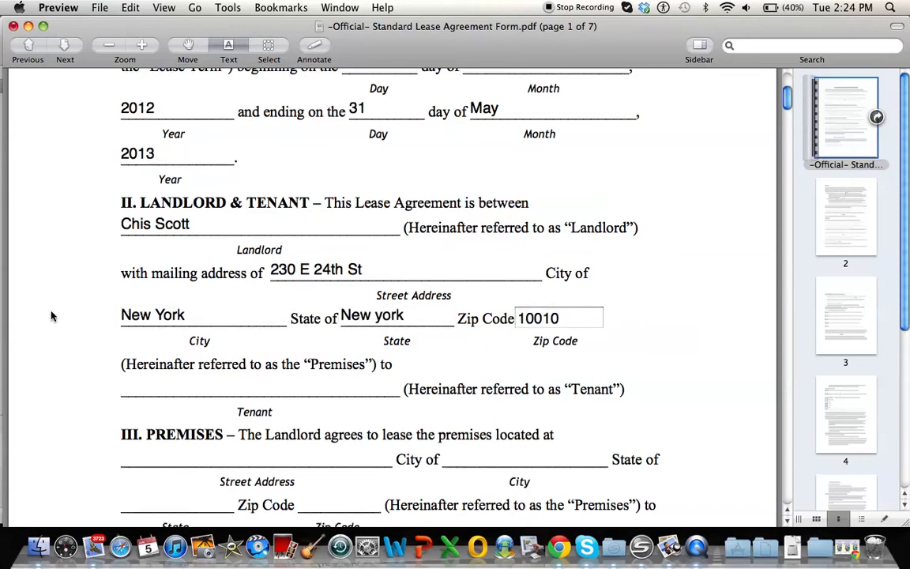
Step: Enter the tenant's full name in section II, Landlord & Tenant
scroll(89, 321, "down", 3)
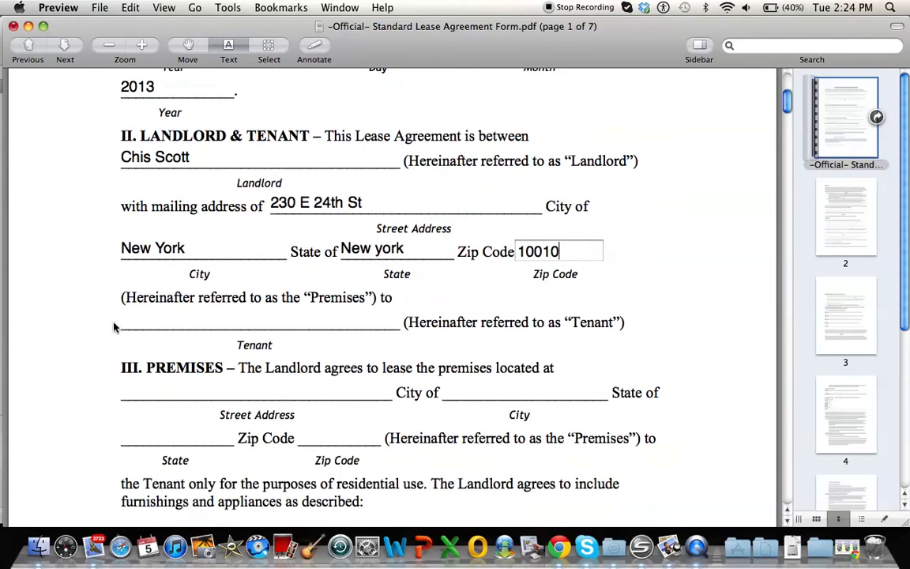
scroll(114, 326, "down", 1)
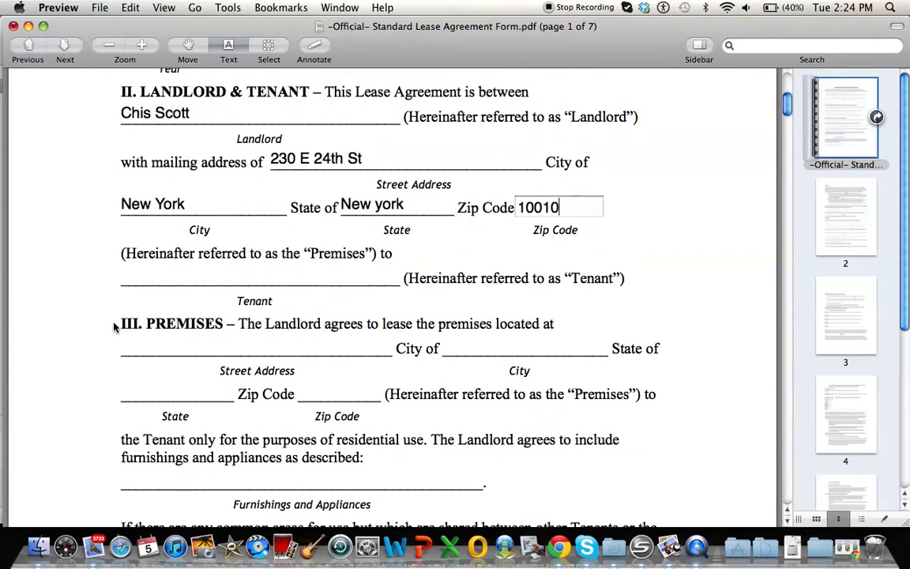
left_click(225, 278)
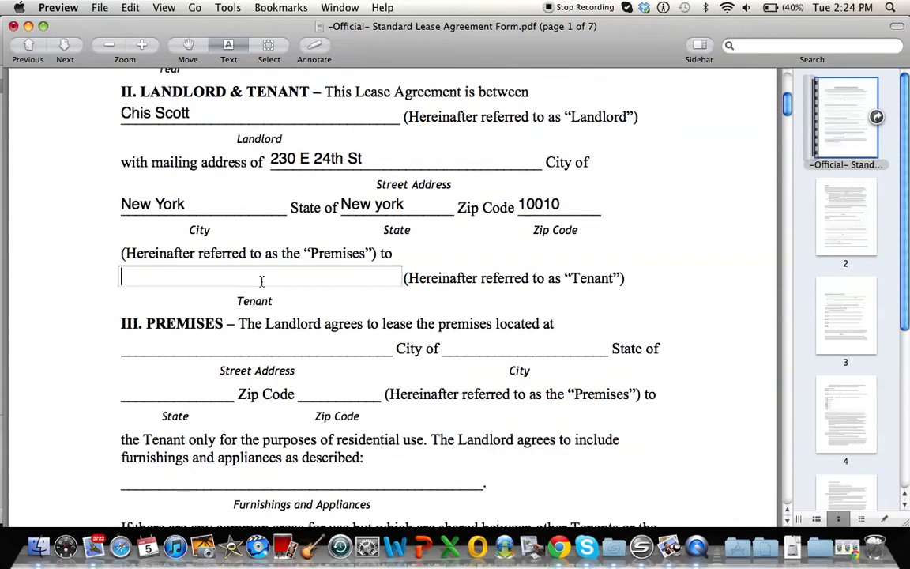
type("Joe Smith")
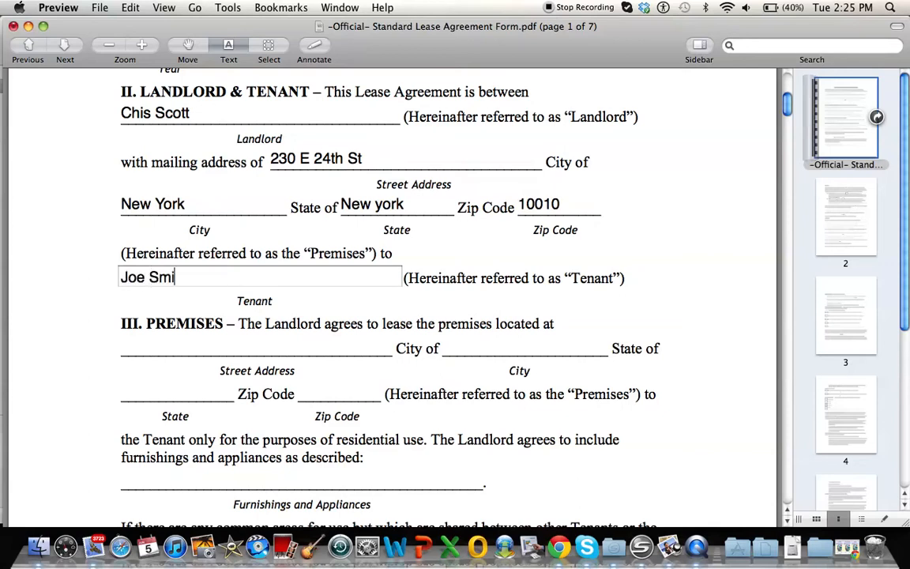
Step: Fill in the street address of the leased property in section III, Premises
scroll(87, 272, "down", 3)
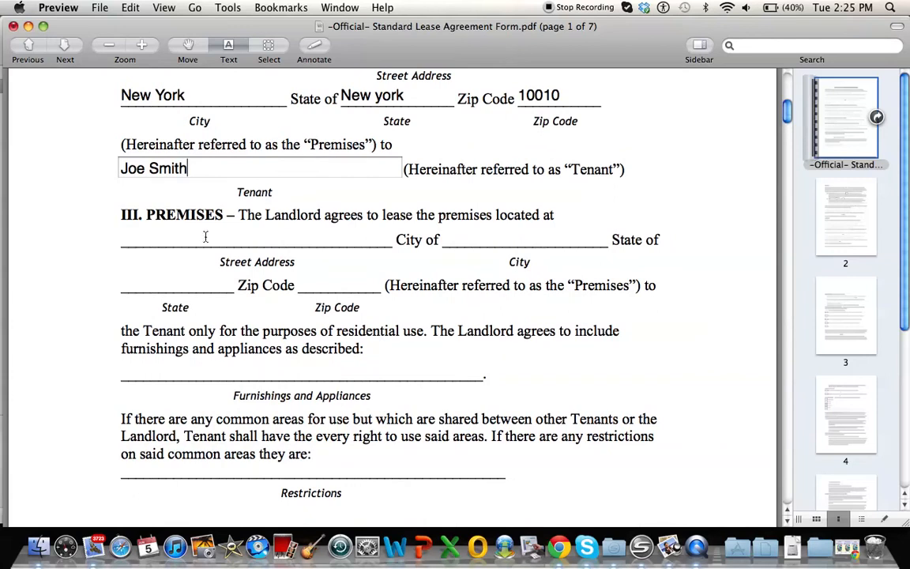
left_click(180, 237)
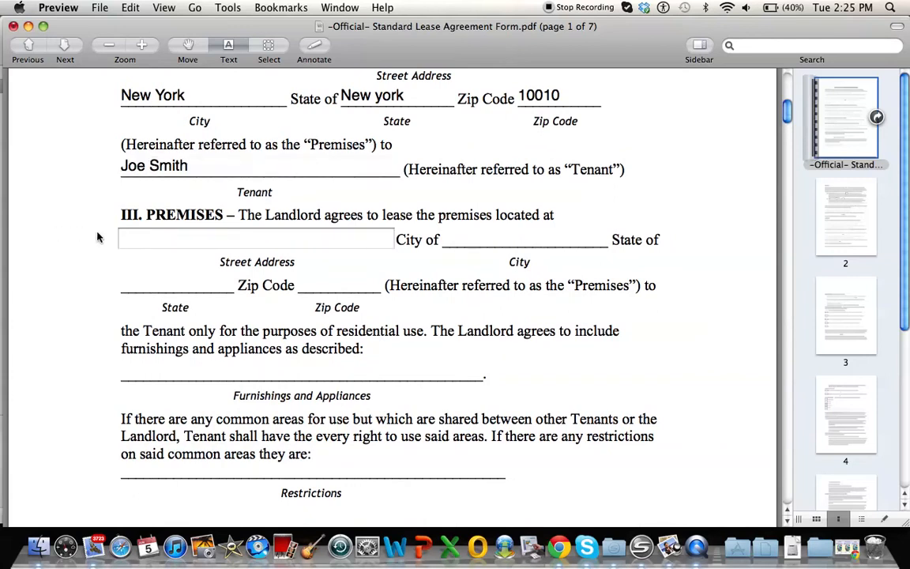
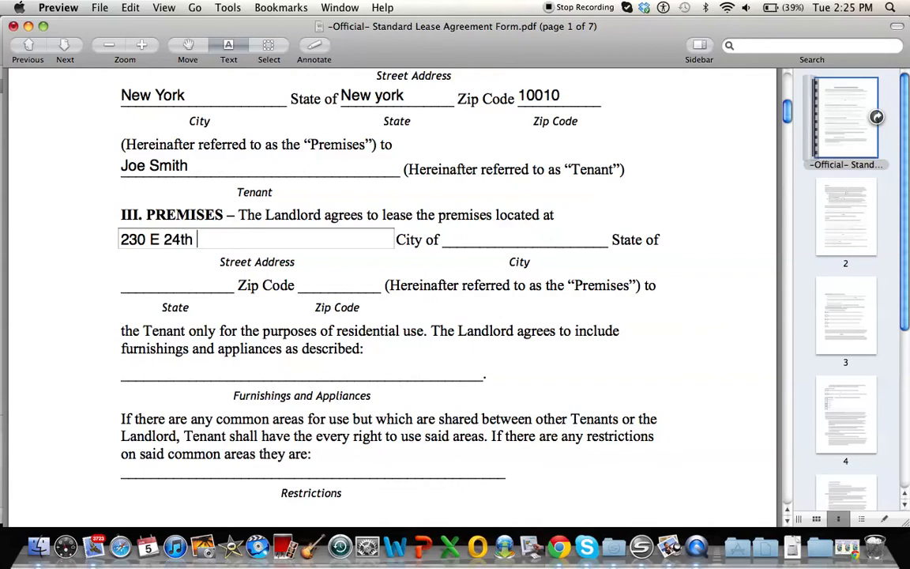
Step: Complete the address of the premises in section III with the city, state and zip code
left_click(512, 243)
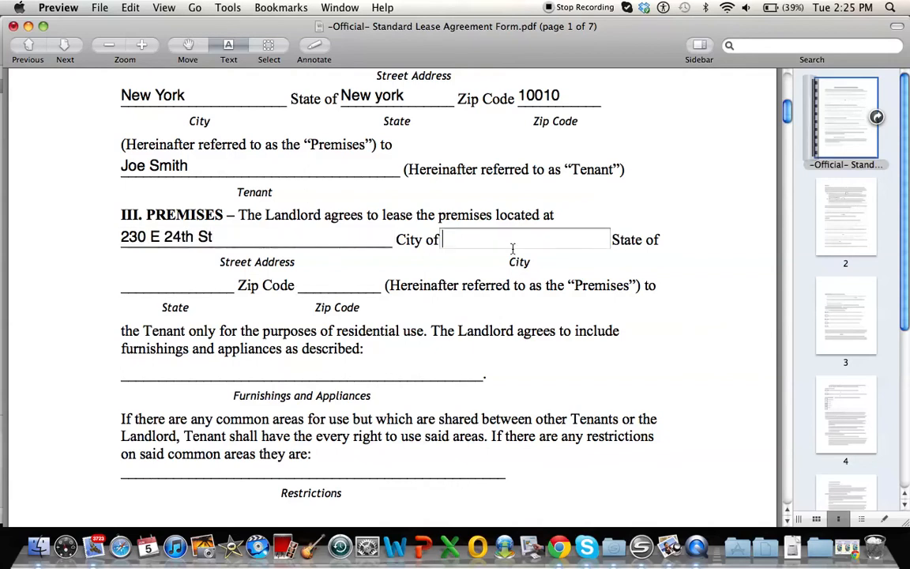
type("New York")
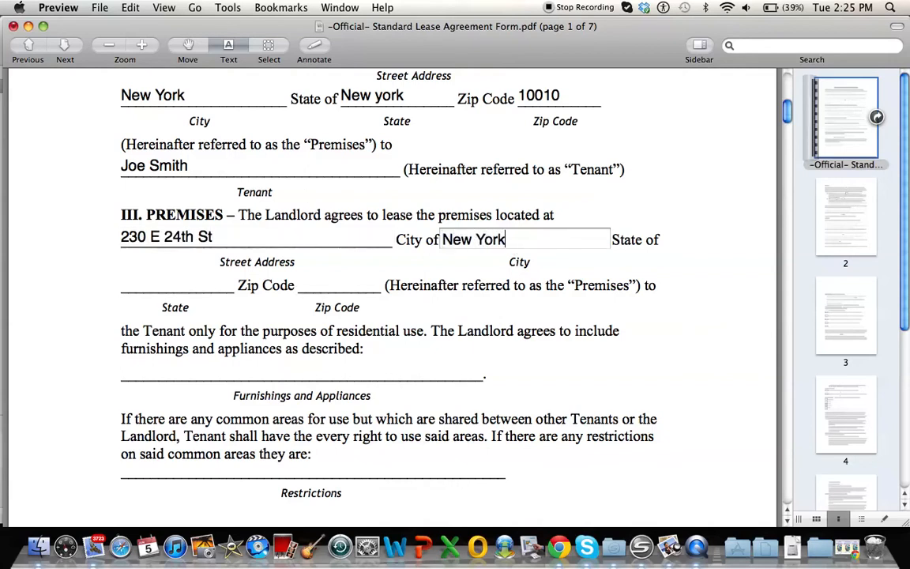
left_click(170, 289)
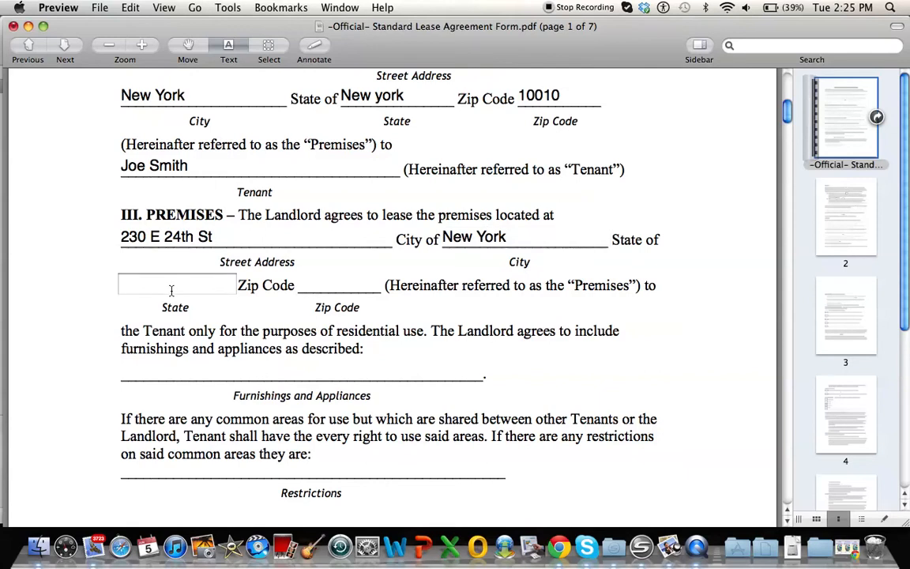
type("New York")
key("Tab")
left_click(315, 287)
type("1000")
type("10010")
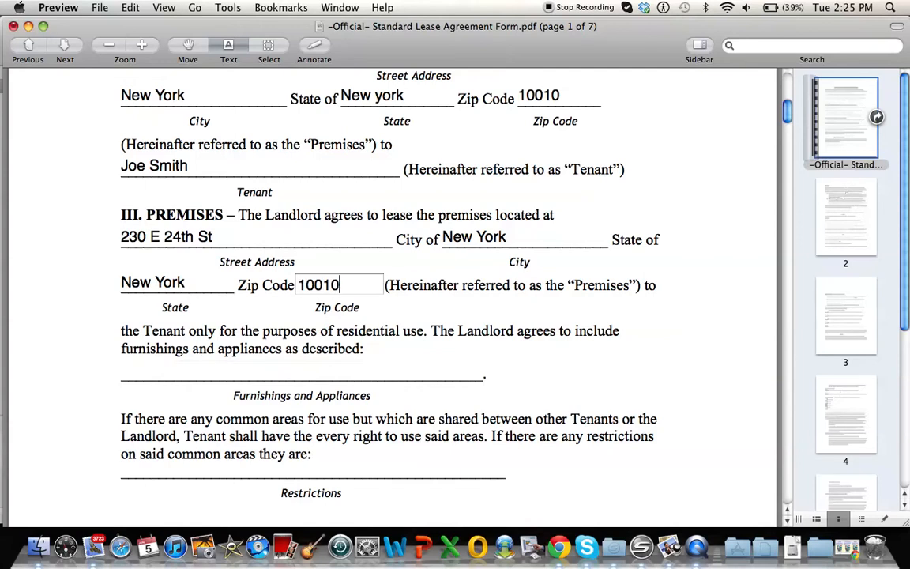
Step: List Coffee Maker under the furnishings and appliances that the landlord includes
scroll(184, 308, "down", 3)
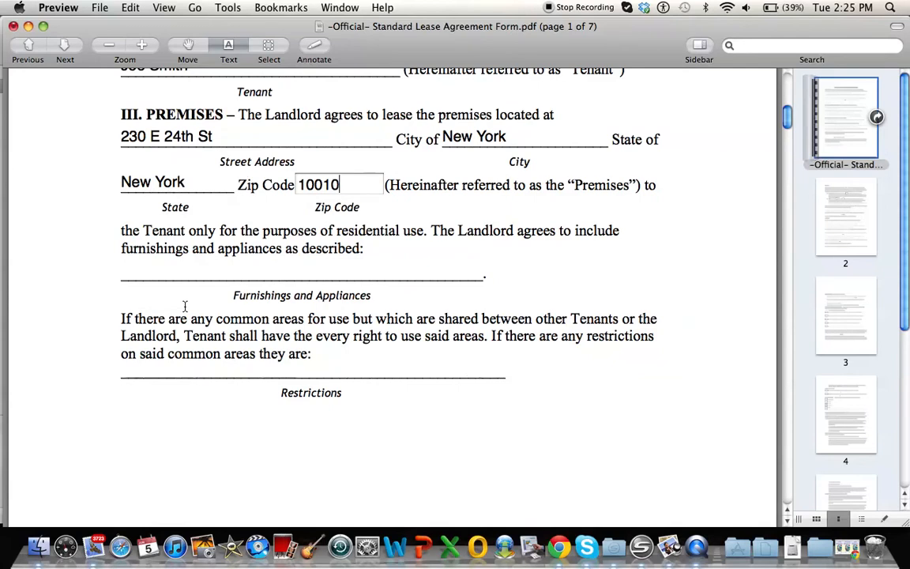
left_click(236, 277)
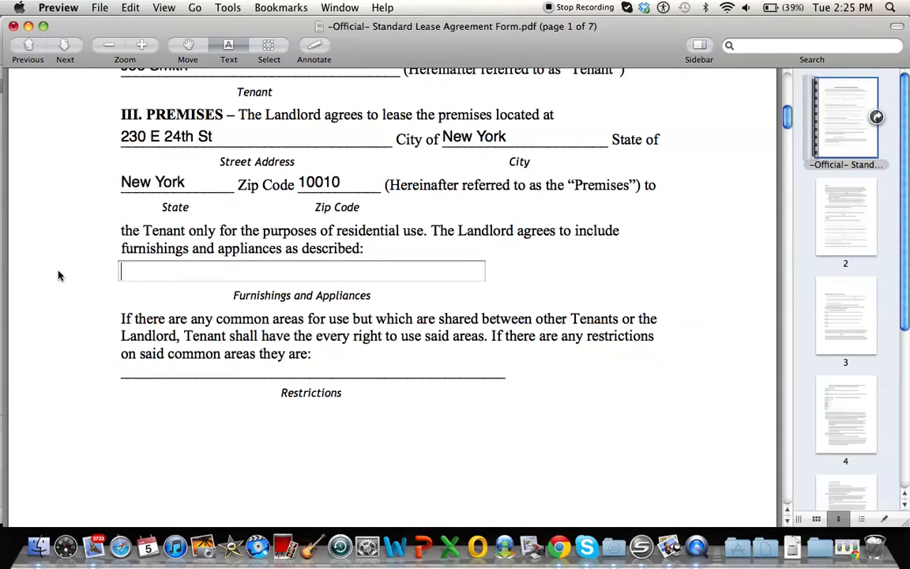
type("Coffee Maker")
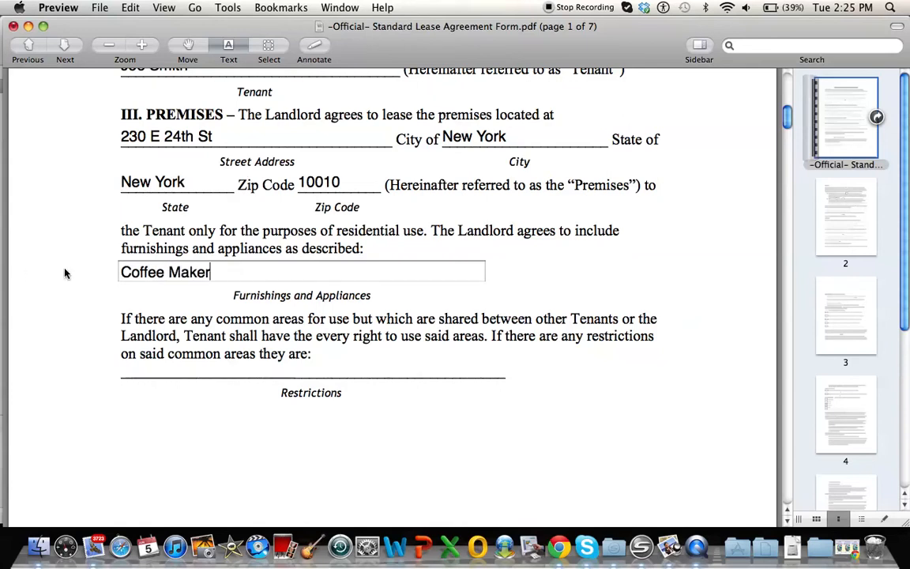
Step: Enter Rooftop as the restriction on the shared common areas
scroll(66, 273, "down", 5)
scroll(66, 274, "down", 3)
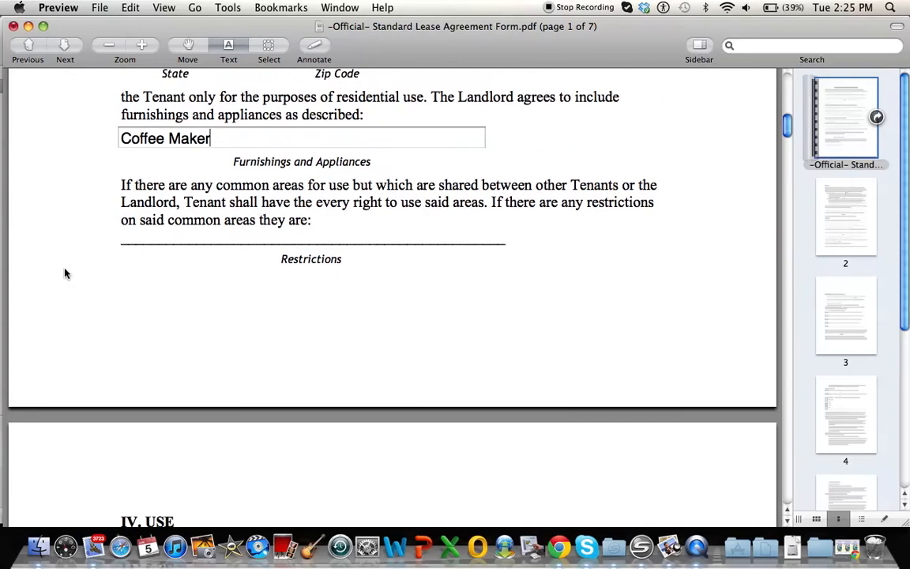
left_click(345, 231)
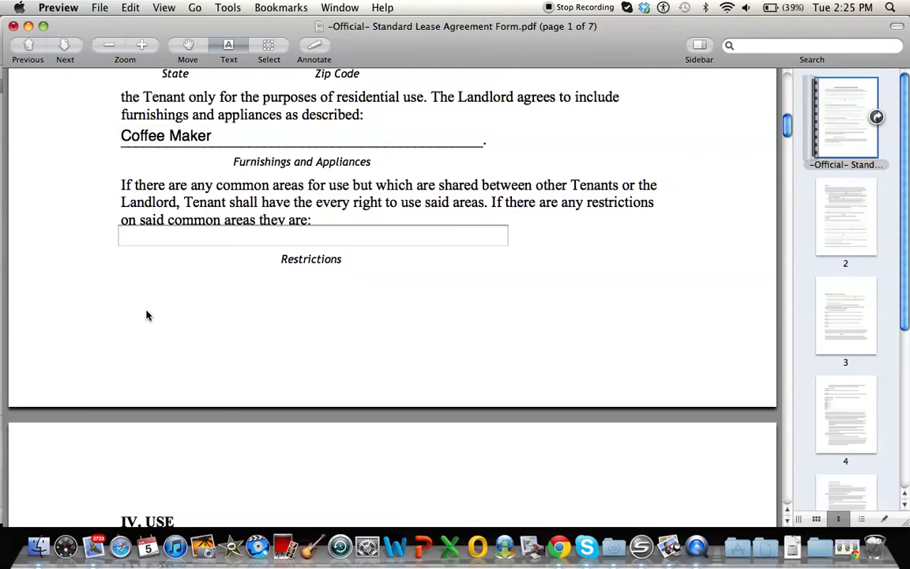
type("Rooftop")
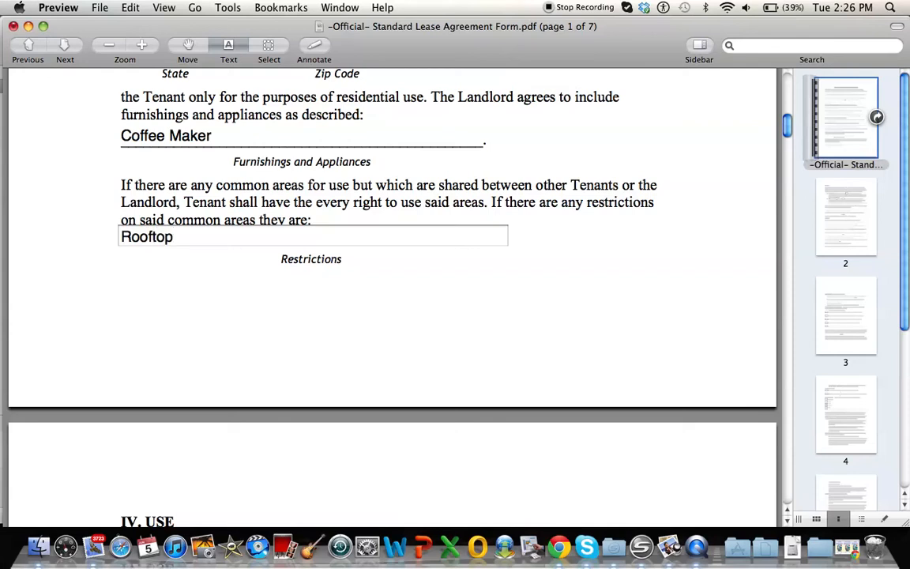
scroll(75, 319, "down", 5)
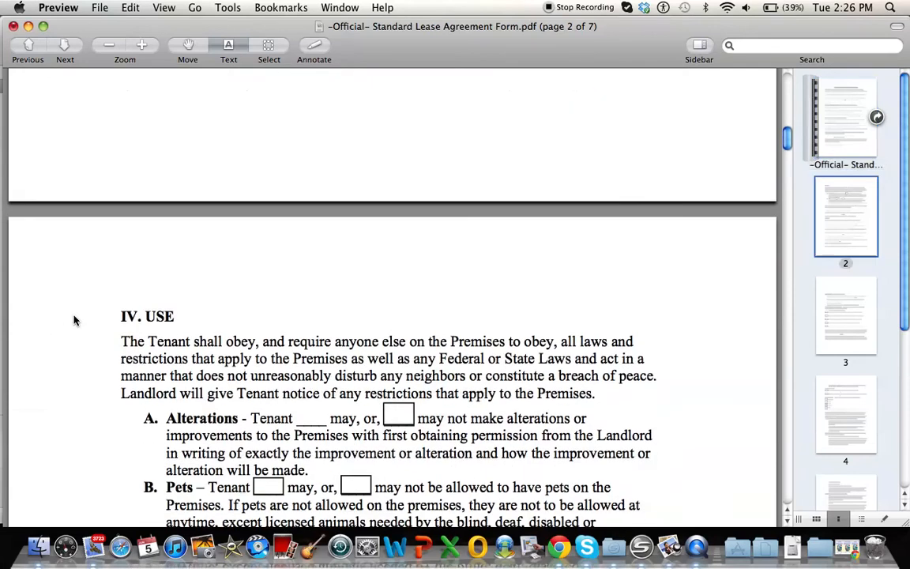
Step: In section IV, Use, check that the tenant may not make alterations and that the tenant may have pets
scroll(75, 320, "down", 3)
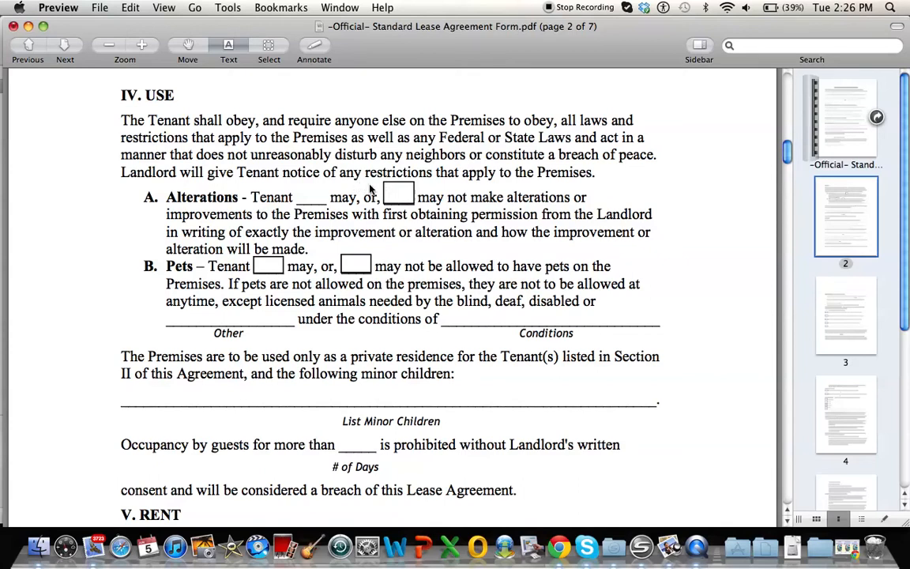
left_click(399, 195)
scroll(160, 264, "down", 2)
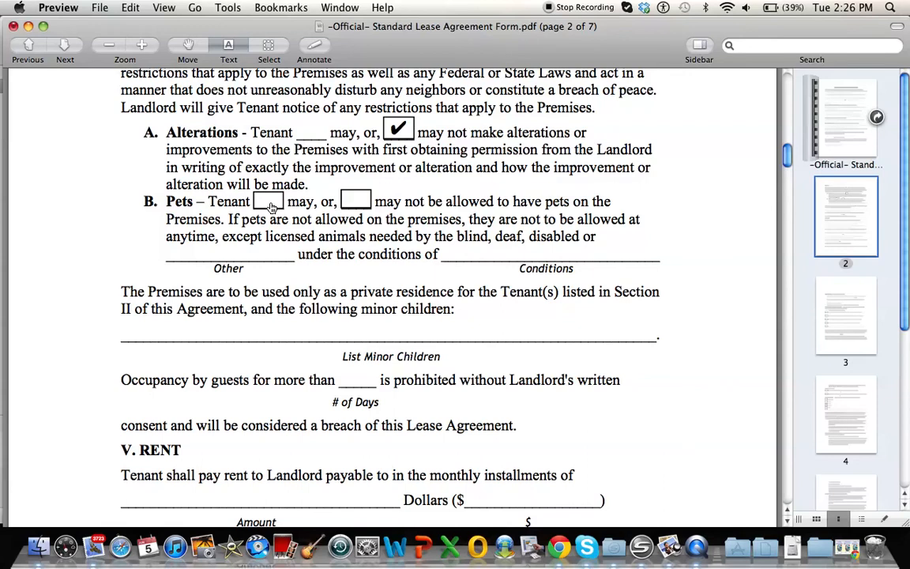
scroll(271, 207, "up", 3)
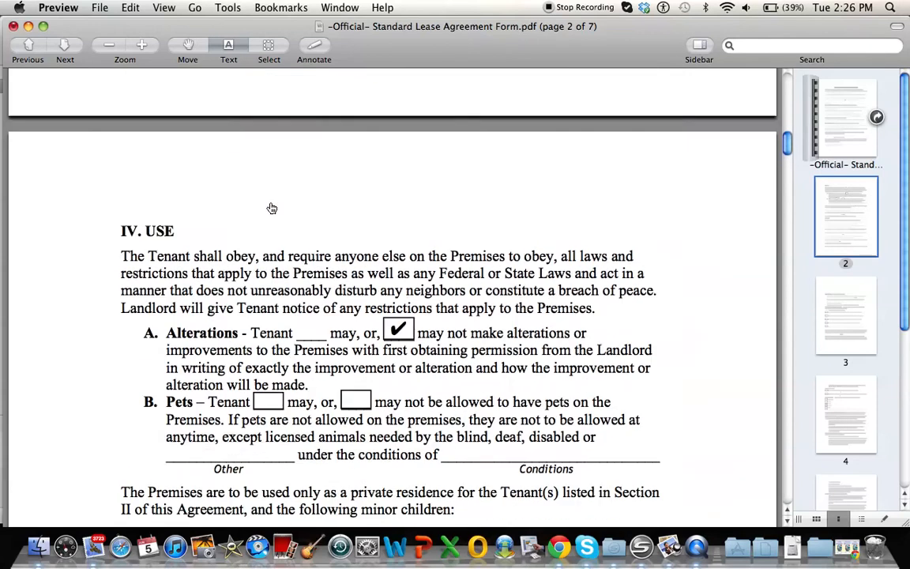
left_click(271, 255)
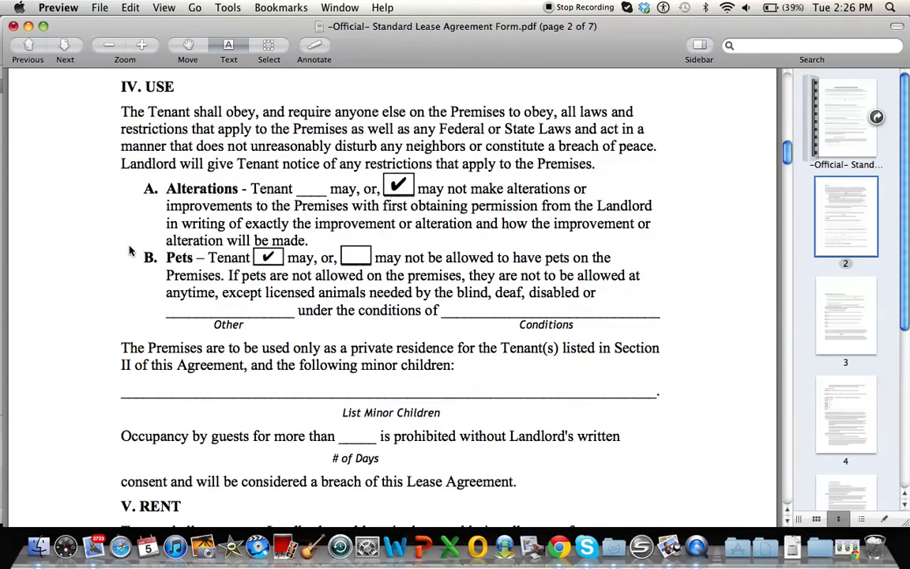
Step: Leave the minor children line blank and set the limit on occupancy by guests to 31 days
scroll(128, 250, "down", 5)
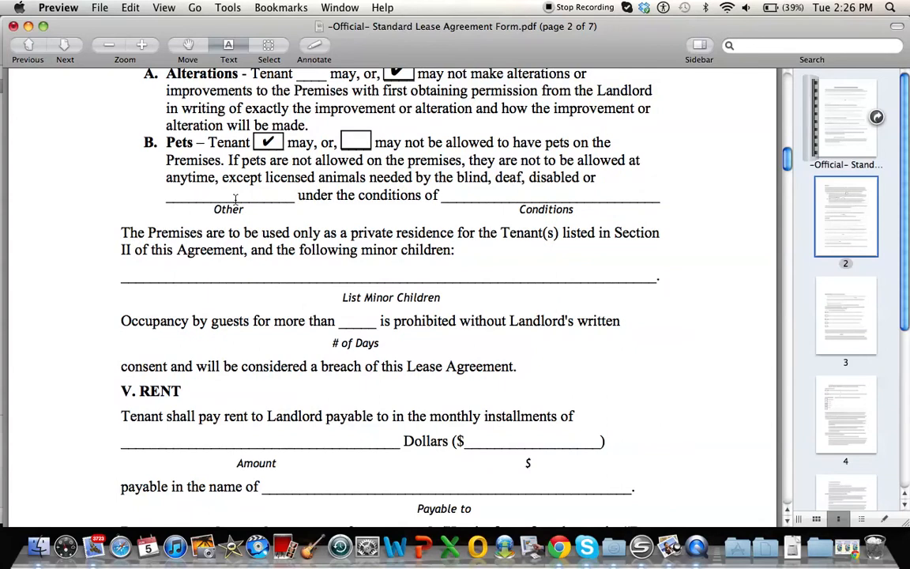
scroll(235, 200, "down", 4)
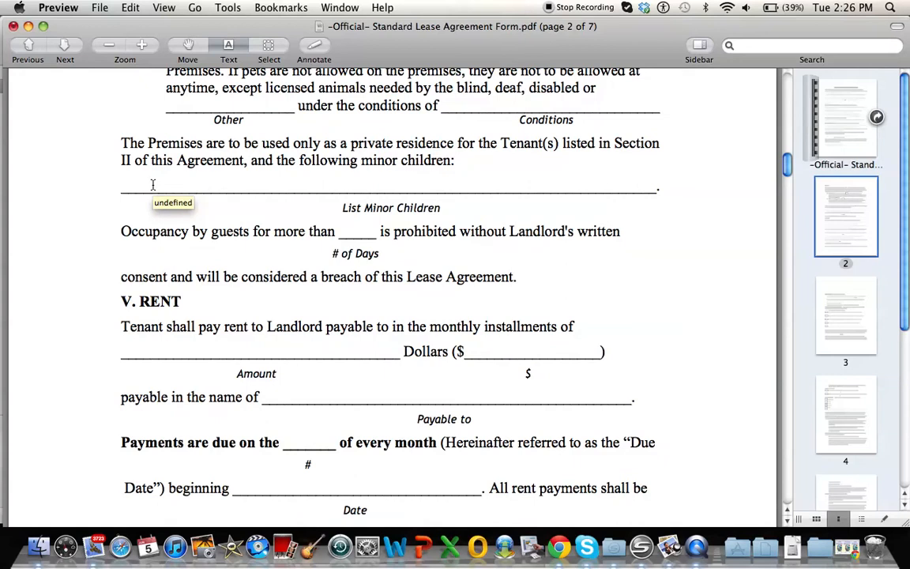
left_click(213, 177)
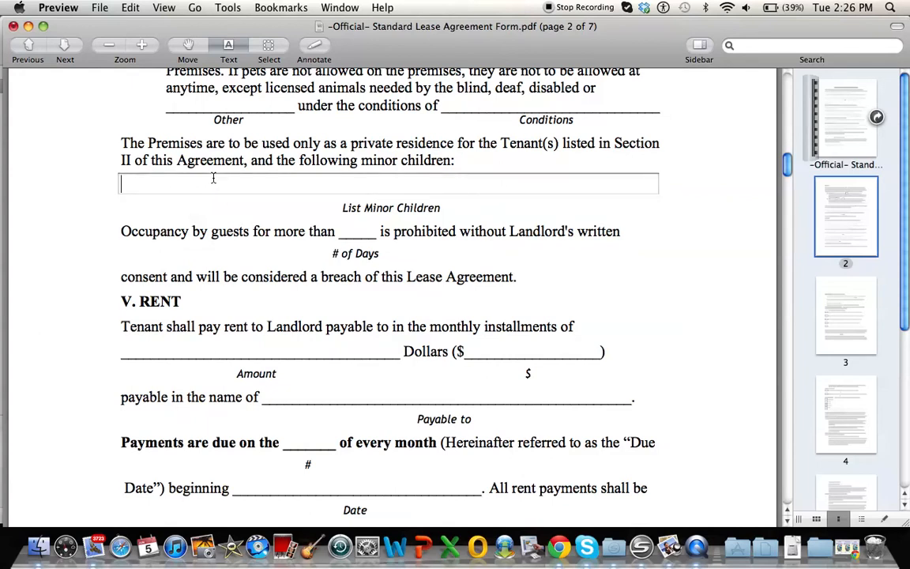
scroll(119, 180, "down", 3)
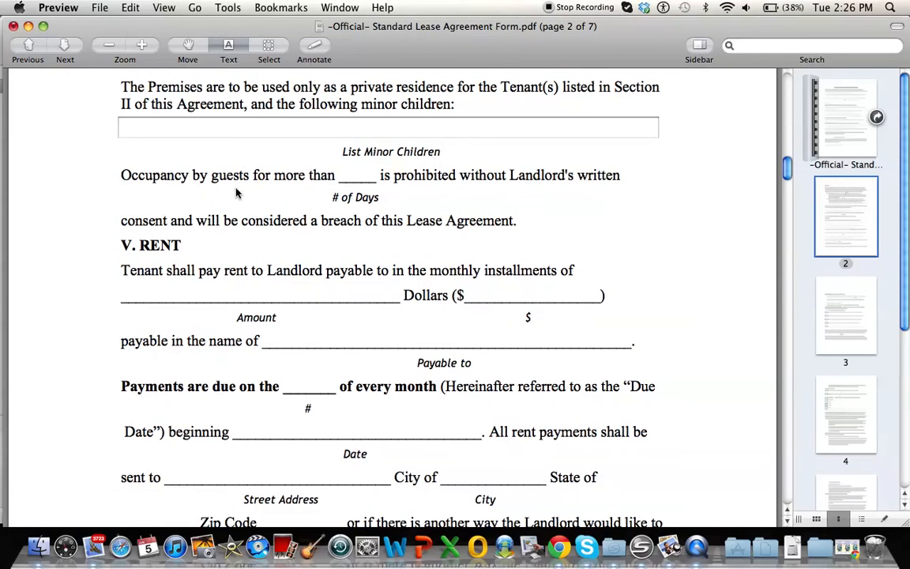
left_click(360, 175)
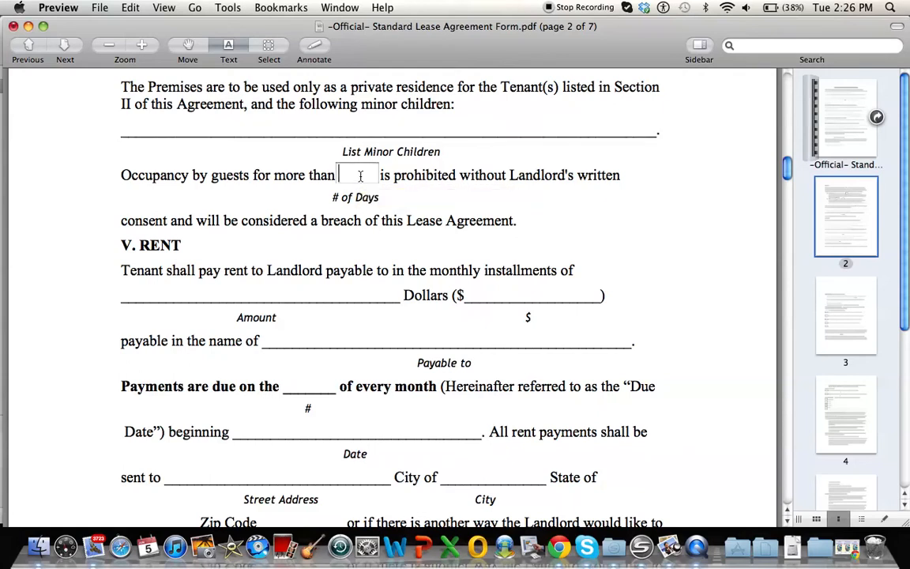
type("31")
Step: Enter the monthly rent in section V as Three Thousand Dollars in words and 3,000 in figures
scroll(121, 178, "down", 3)
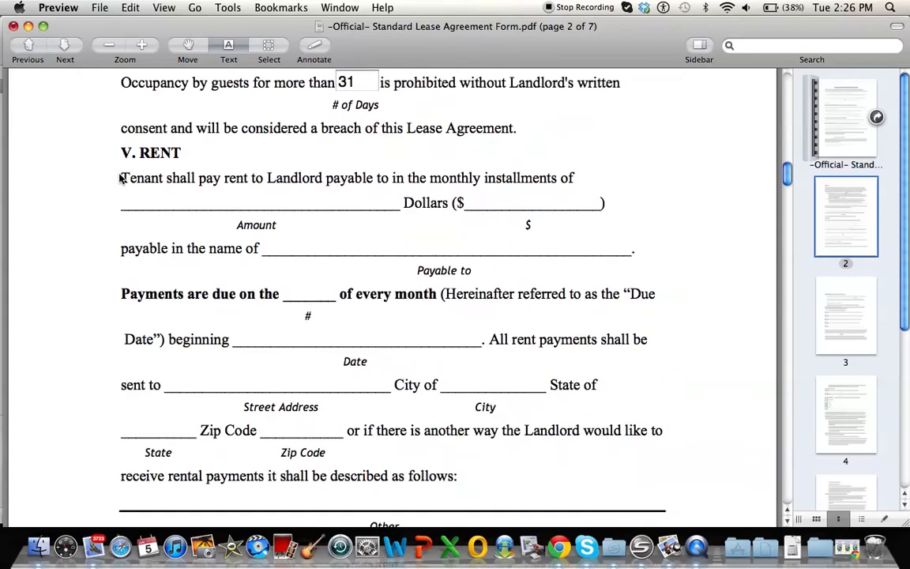
scroll(120, 178, "down", 1)
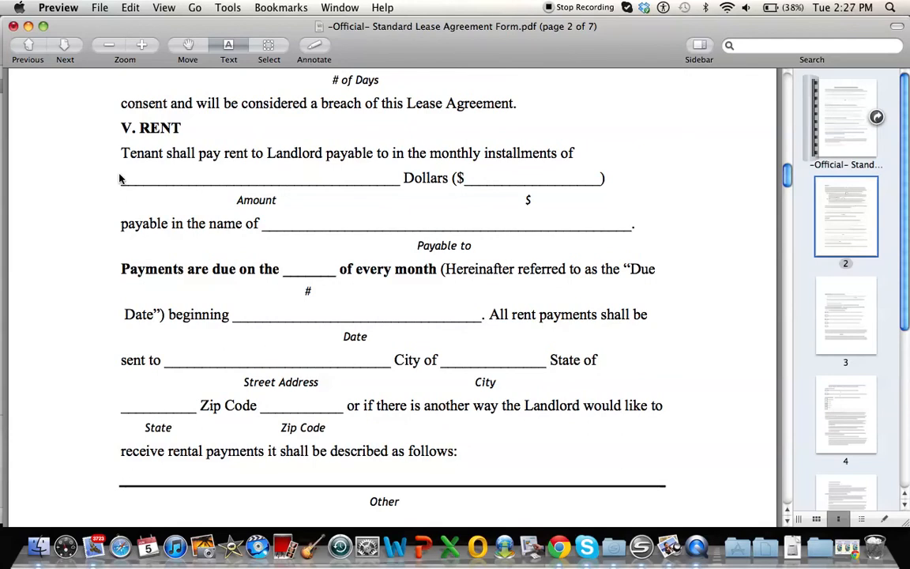
left_click(177, 174)
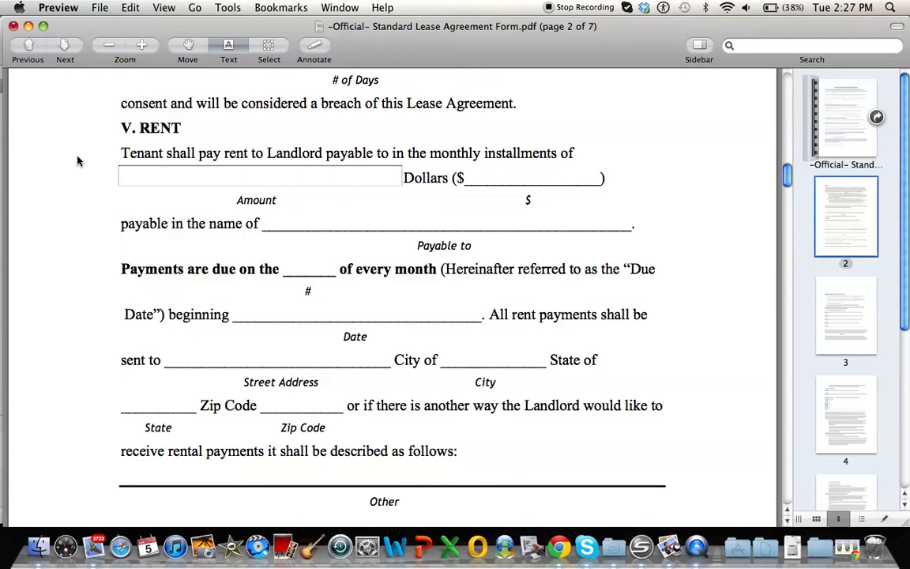
type("Three Thousa")
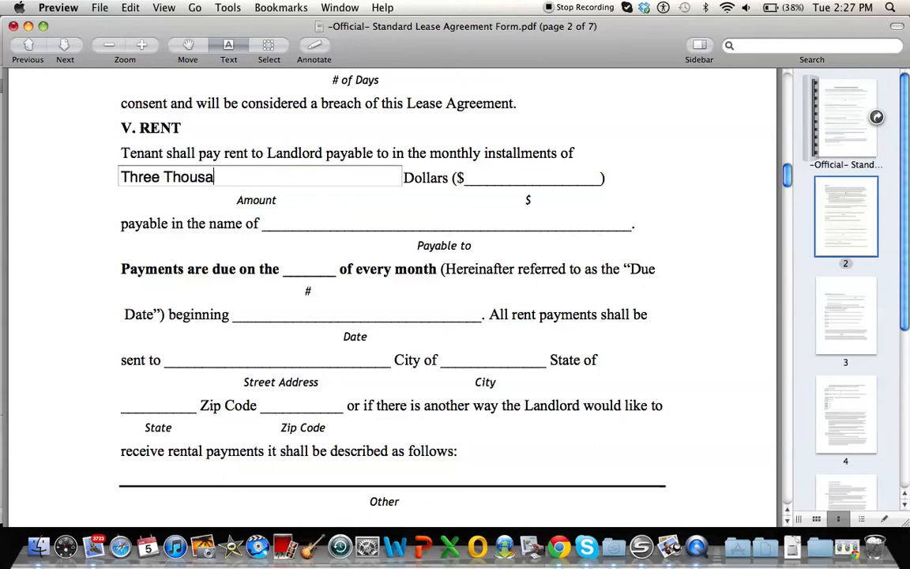
type("nd Dollars")
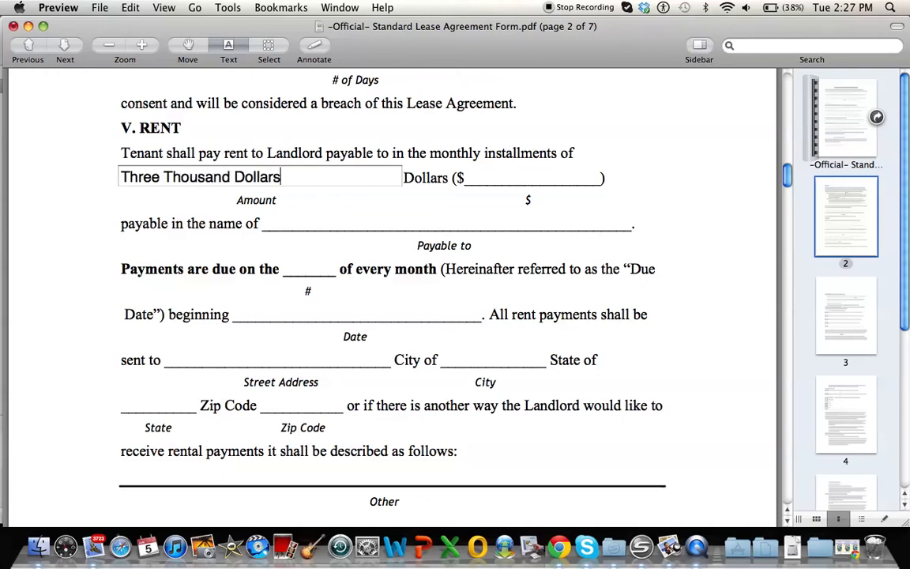
left_click(474, 177)
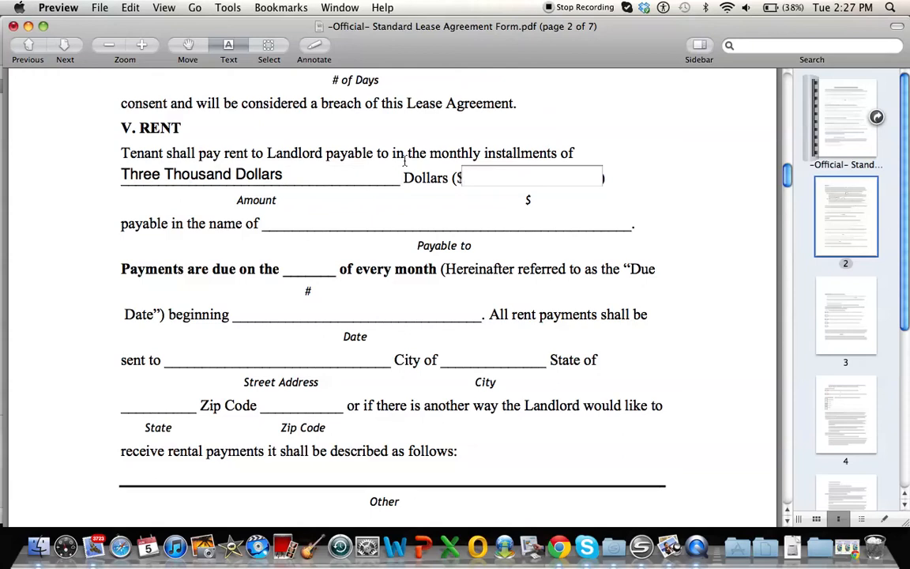
type("3,000")
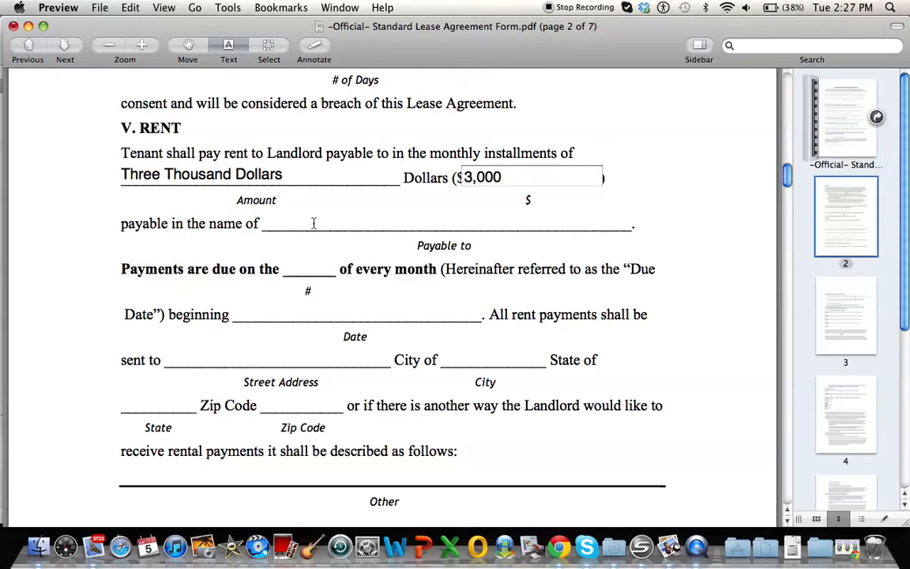
Step: Look up the landlord in section II and enter the landlord's full name as the payee of the rent
left_click(337, 223)
scroll(337, 224, "up", 15)
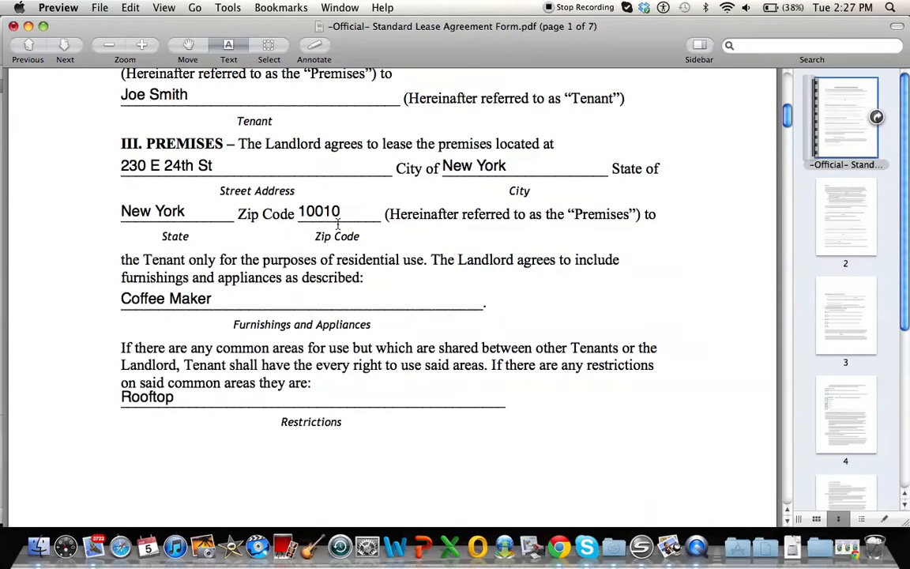
scroll(337, 224, "up", 5)
scroll(337, 224, "down", 8)
scroll(337, 224, "up", 14)
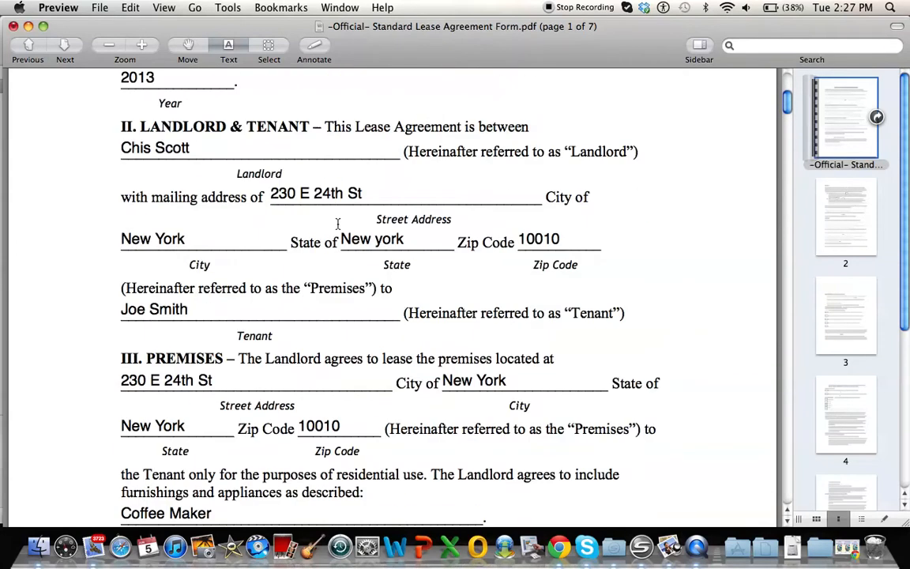
scroll(337, 223, "up", 5)
scroll(337, 223, "up", 4)
scroll(337, 224, "down", 20)
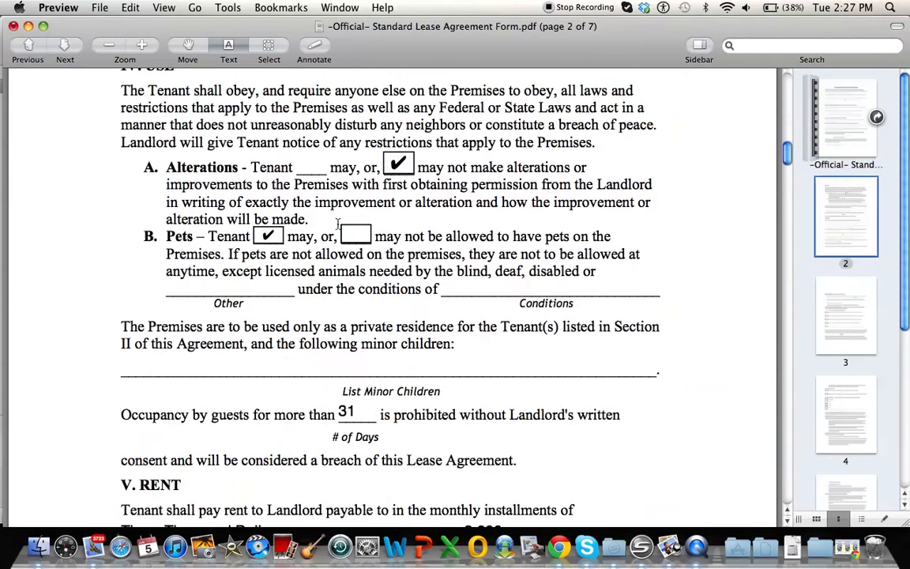
scroll(337, 223, "down", 11)
scroll(338, 223, "up", 5)
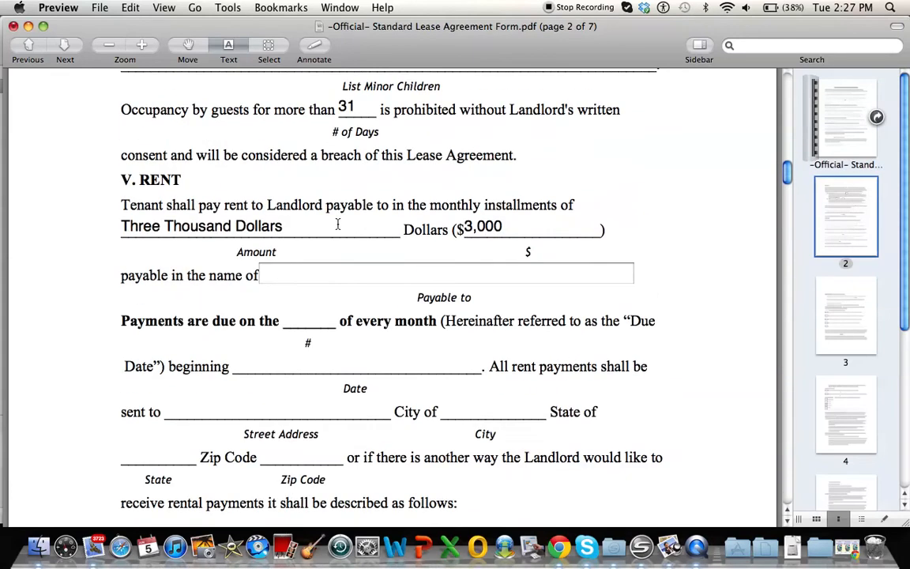
type("Scott")
key("BackSpace")
key("BackSpace")
key("BackSpace")
key("BackSpace")
key("BackSpace")
key("BackSpace")
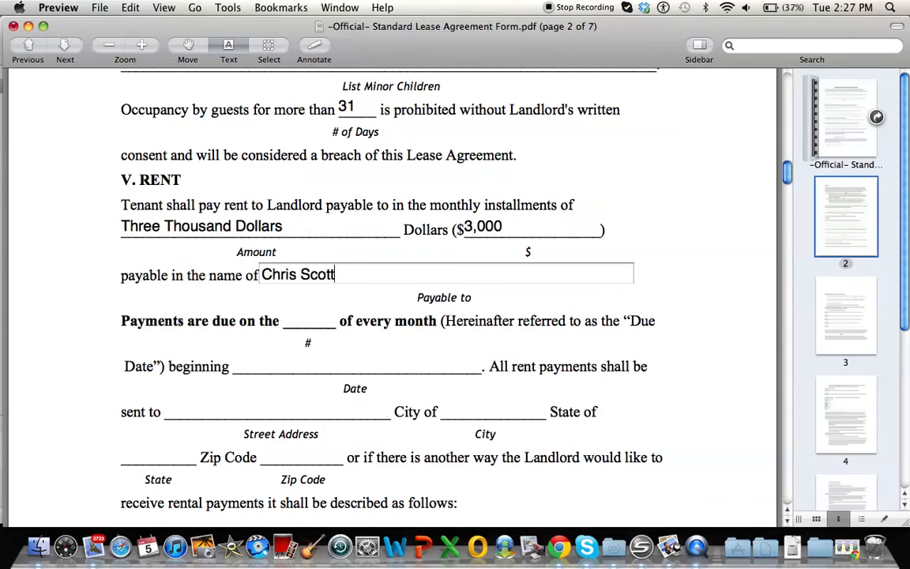
Step: Set the rent payments due on day 1 of every month, beginning June 1st
scroll(269, 272, "down", 2)
left_click(306, 275)
type("1")
scroll(197, 245, "down", 4)
scroll(197, 245, "down", 1)
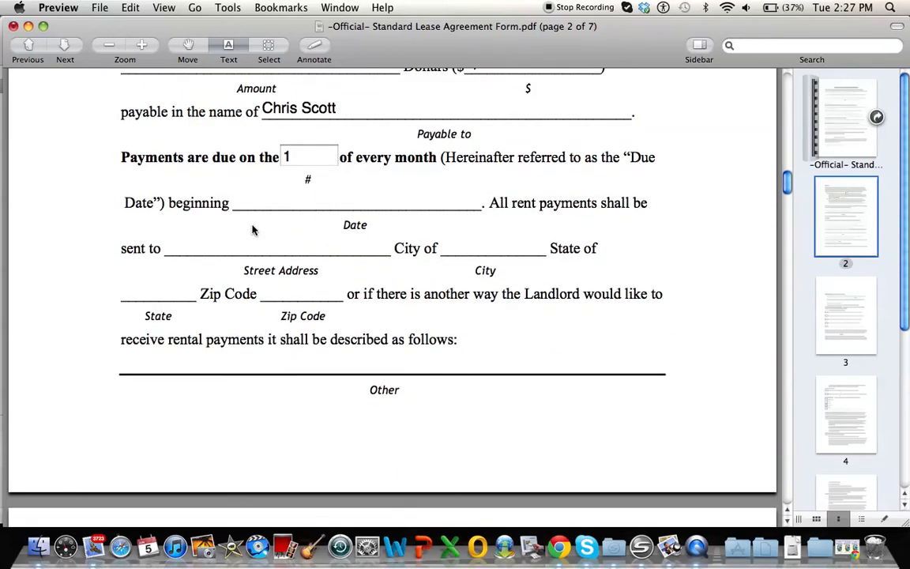
left_click(309, 205)
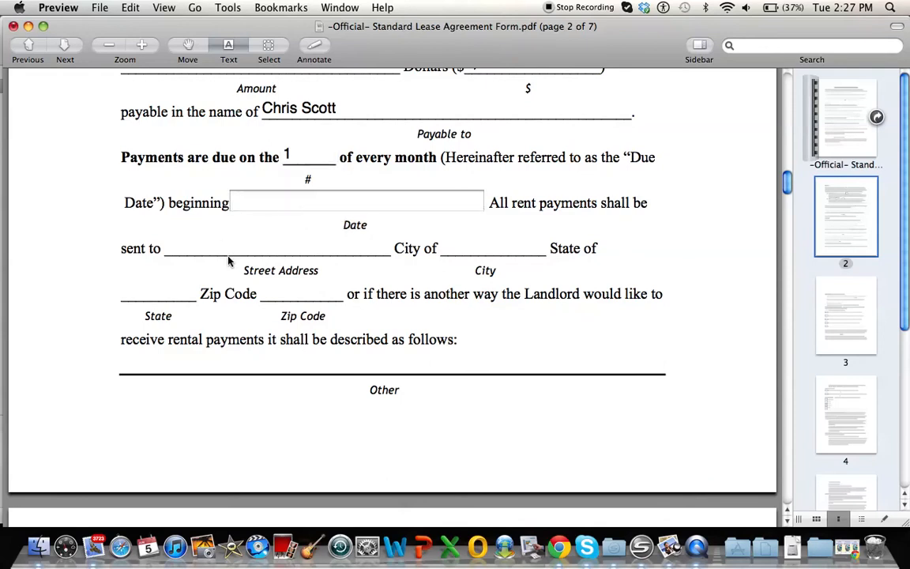
type("June 1st")
Step: Fill in the street address to which the rent payments are sent
scroll(131, 231, "down", 2)
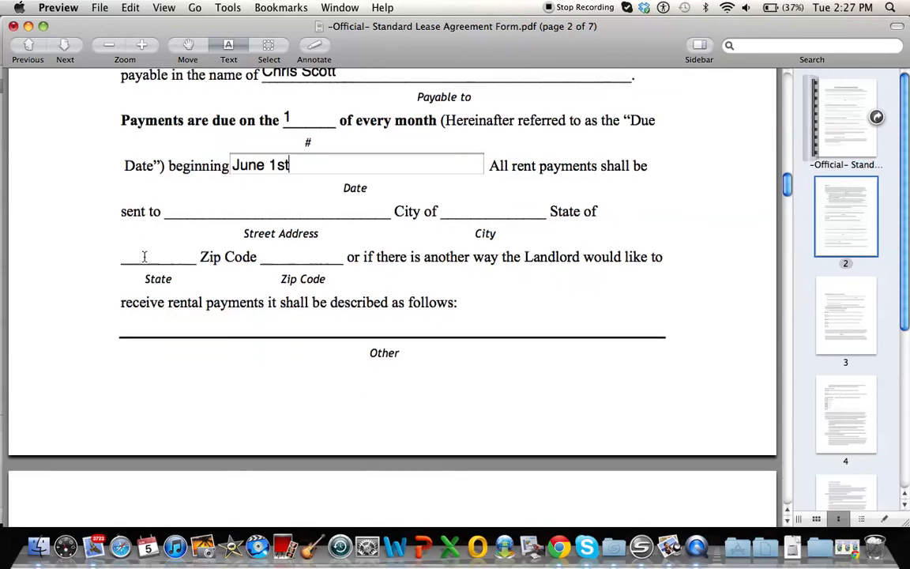
left_click(248, 210)
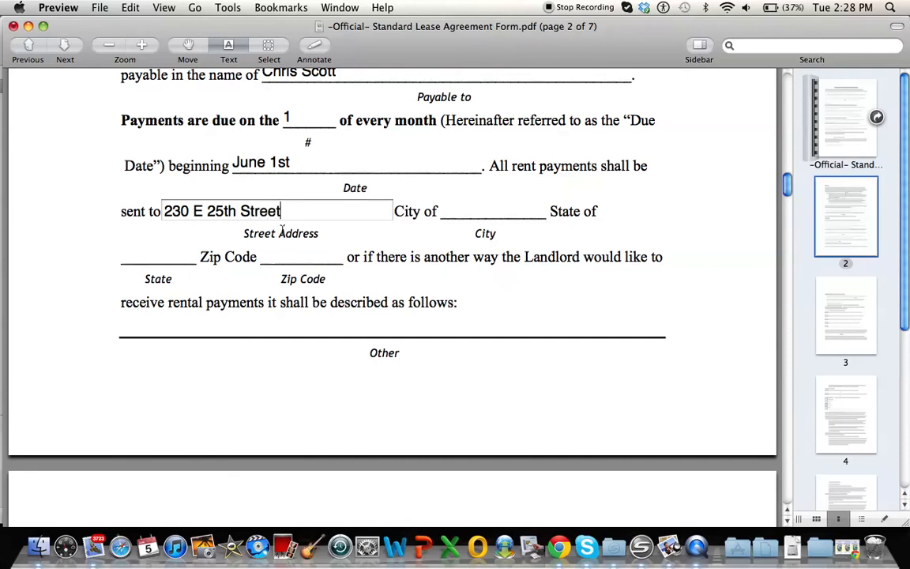
Step: Complete the rent payment address with the city, state and zip code
left_click(483, 210)
type("New Yo")
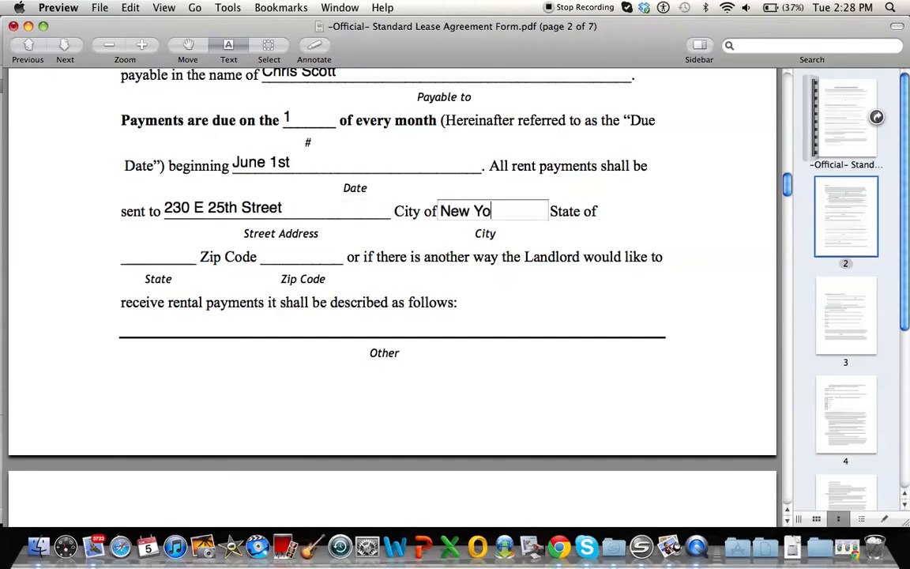
type("rk")
key("Tab")
type("New York")
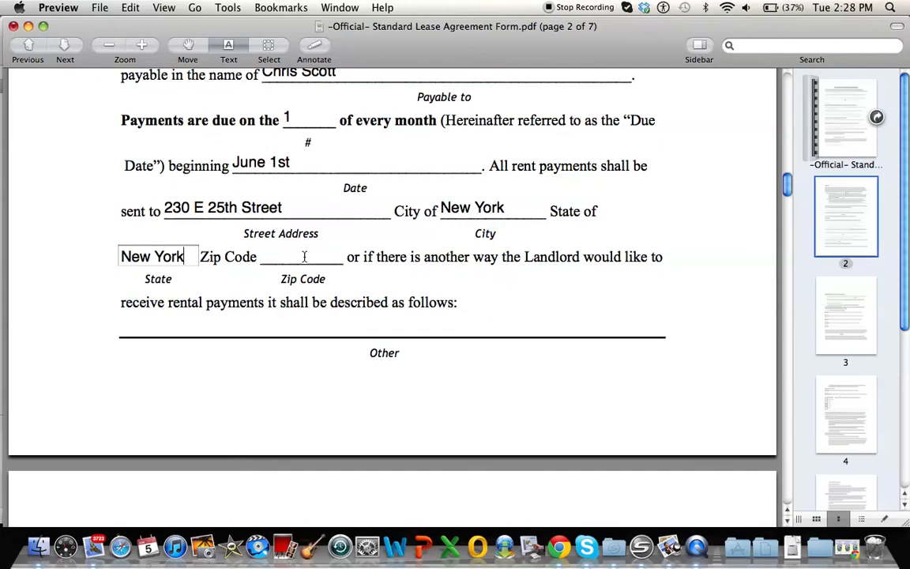
left_click(304, 257)
type("10010")
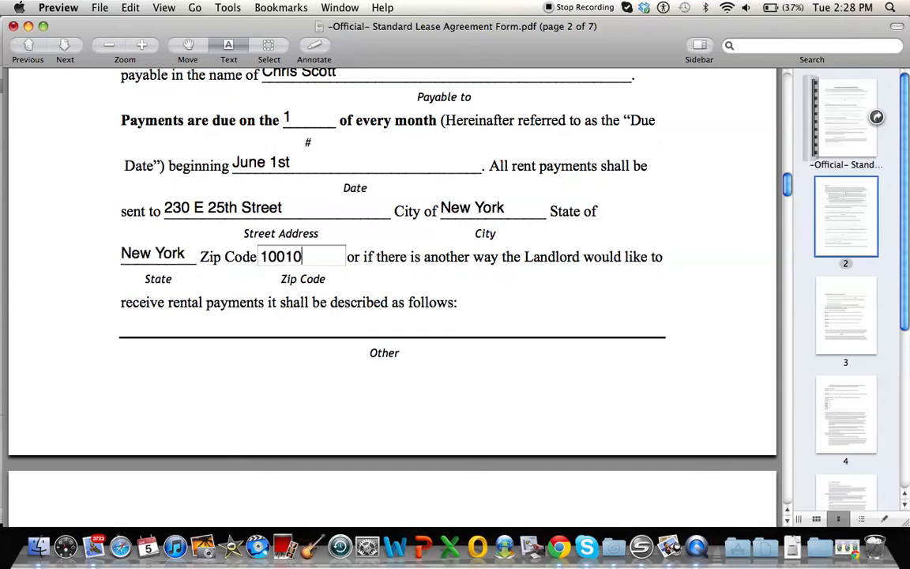
Step: Enter May 20th, 2012 as the tenant's move-in date for the prorated first month's rent
scroll(229, 314, "down", 2)
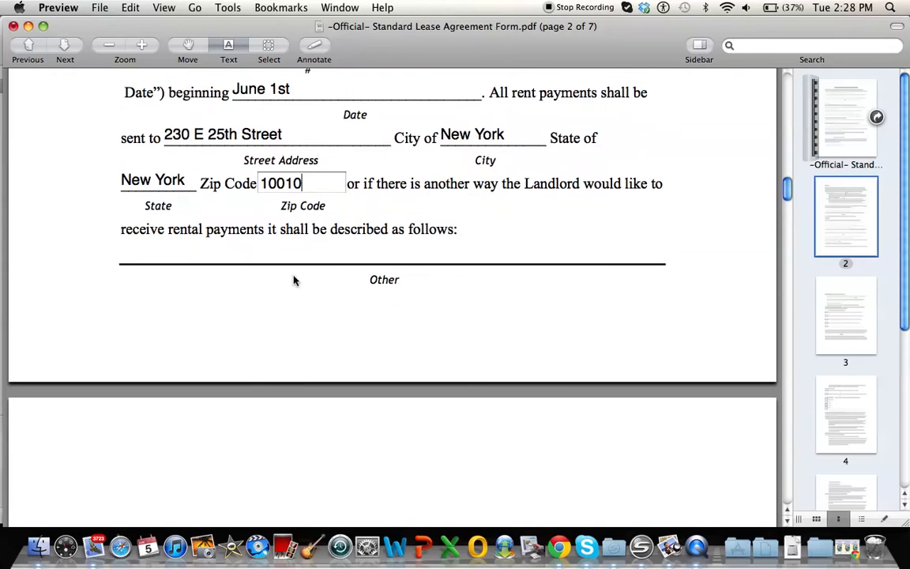
scroll(319, 264, "down", 10)
scroll(320, 265, "down", 1)
left_click(420, 139)
type("May 20th")
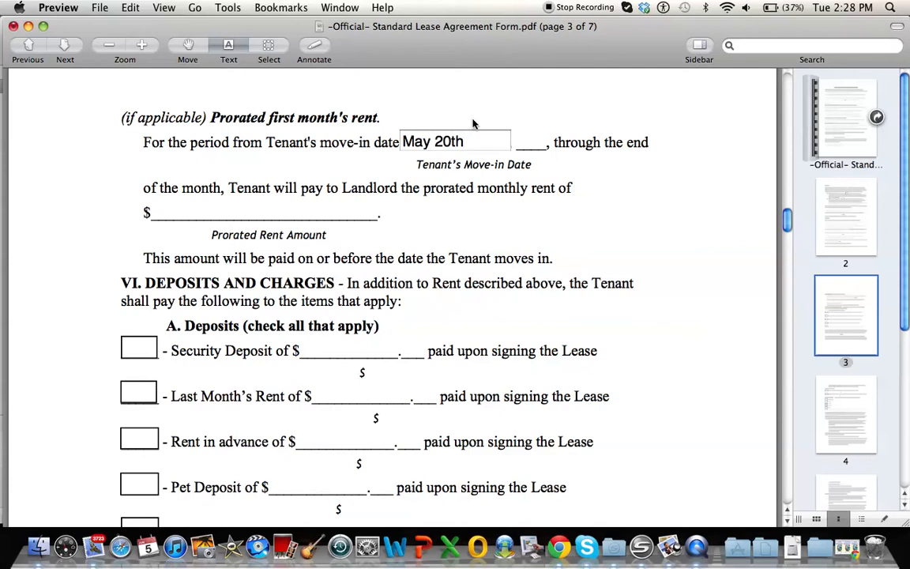
left_click(525, 141)
type("2012")
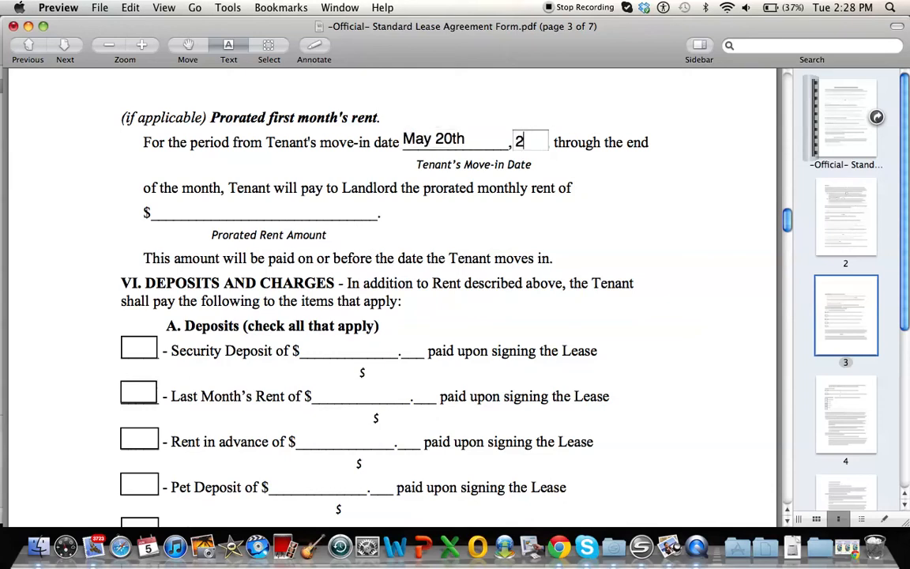
left_click(322, 181)
Step: Enter 980 as the prorated rent amount for the first month
scroll(322, 182, "down", 3)
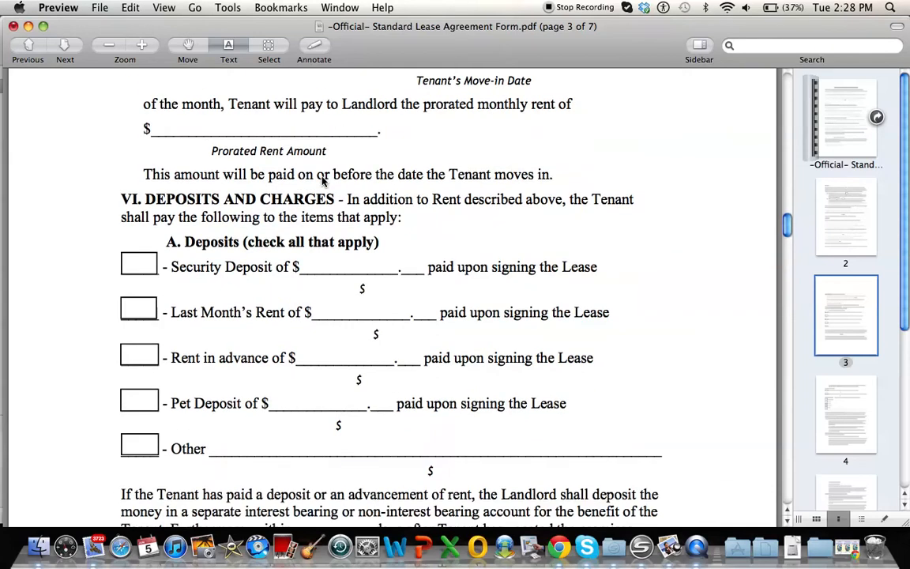
left_click(282, 126)
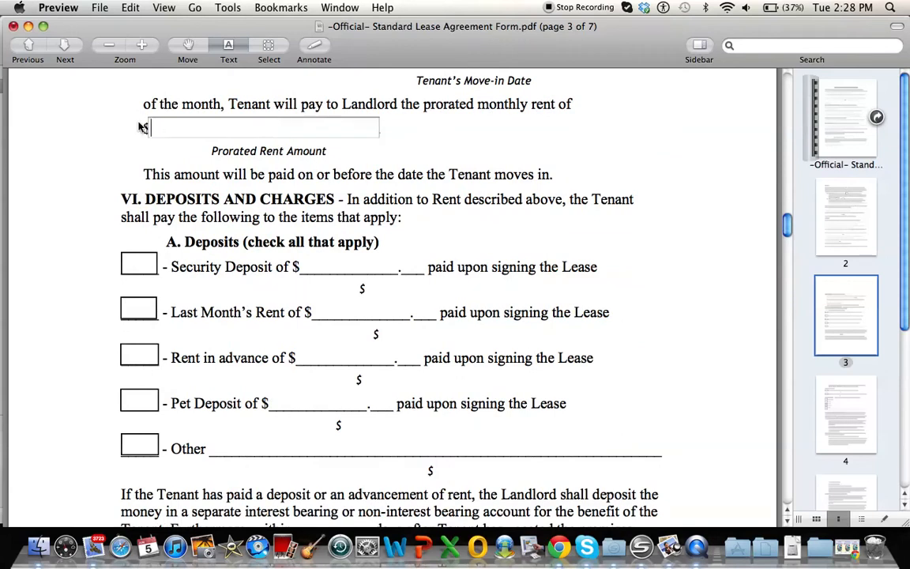
type("980")
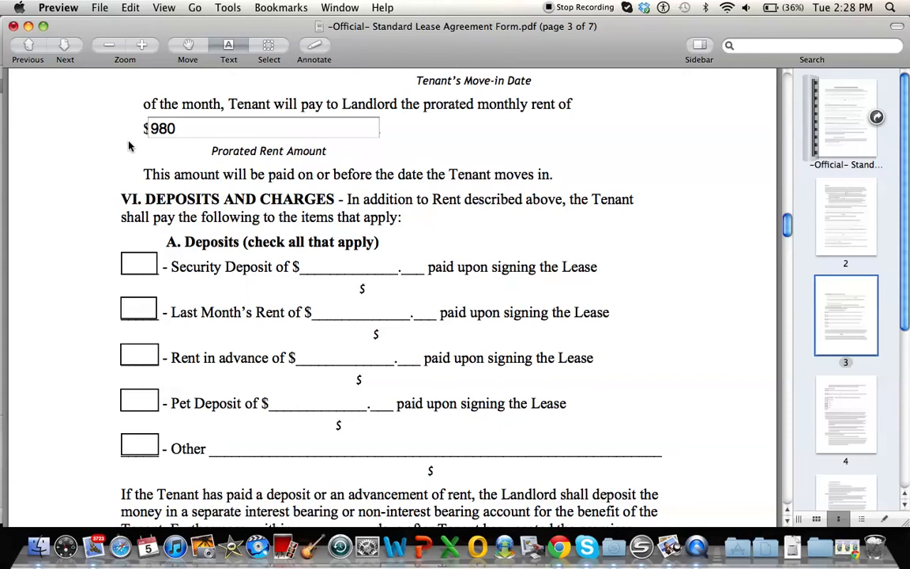
scroll(130, 146, "up", 2)
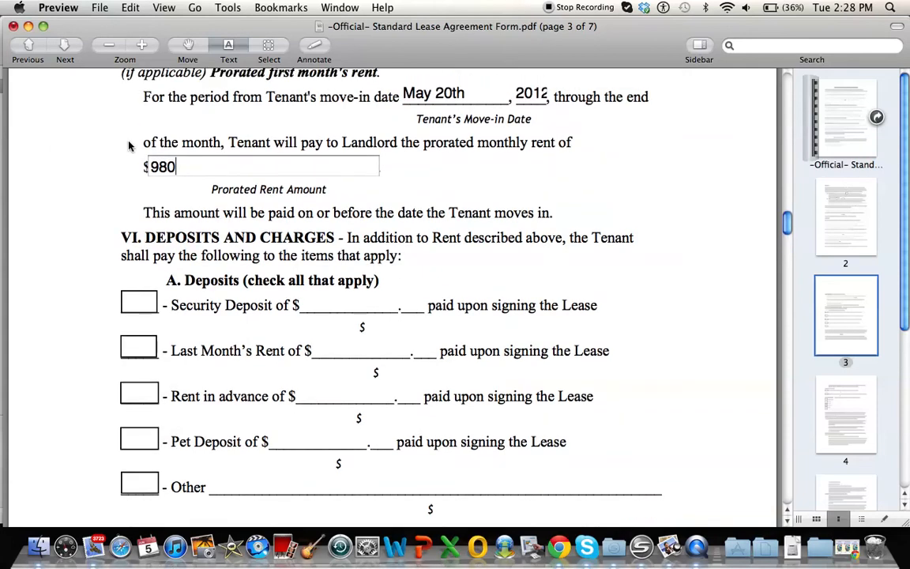
Step: Enter 3000 as the security deposit amount and check the Security Deposit box in section VI
scroll(118, 146, "down", 7)
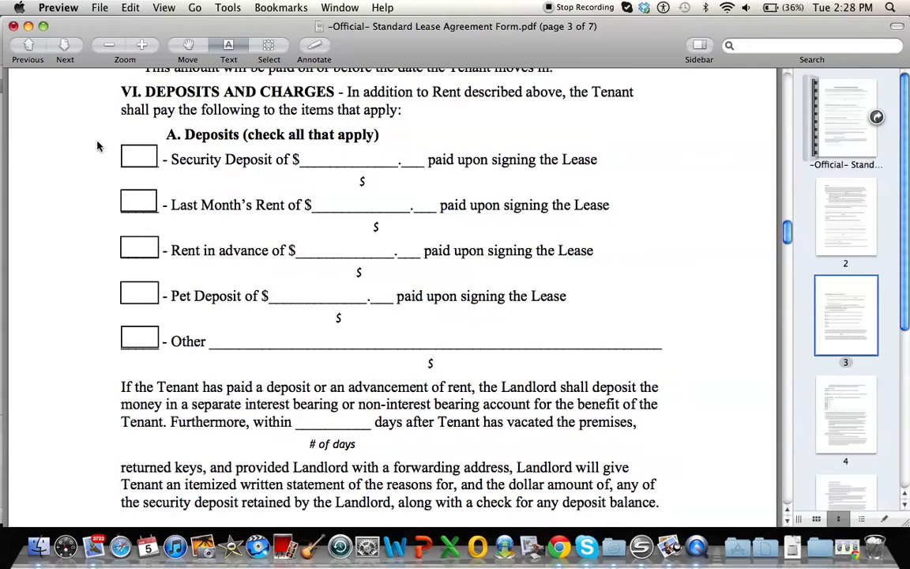
left_click(347, 157)
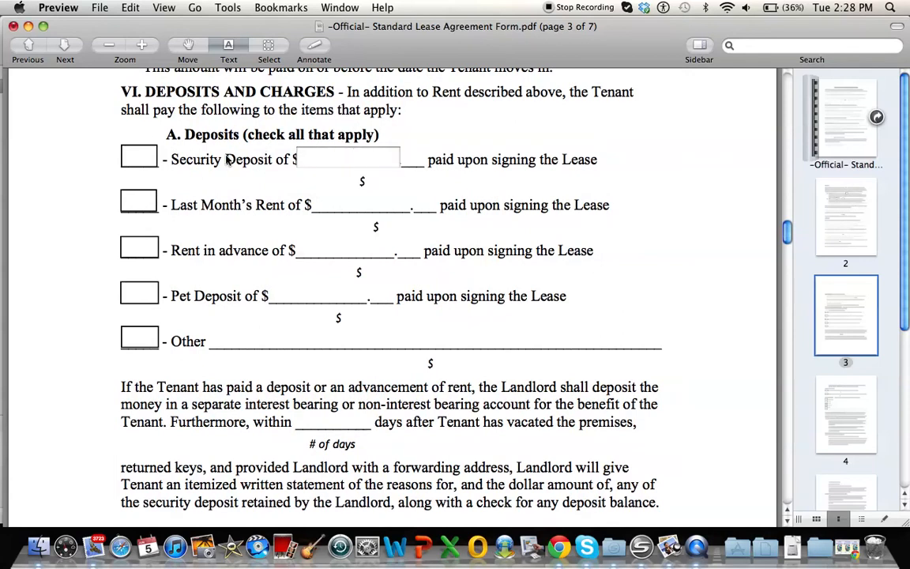
type("3000")
scroll(179, 178, "down", 2)
left_click(339, 150)
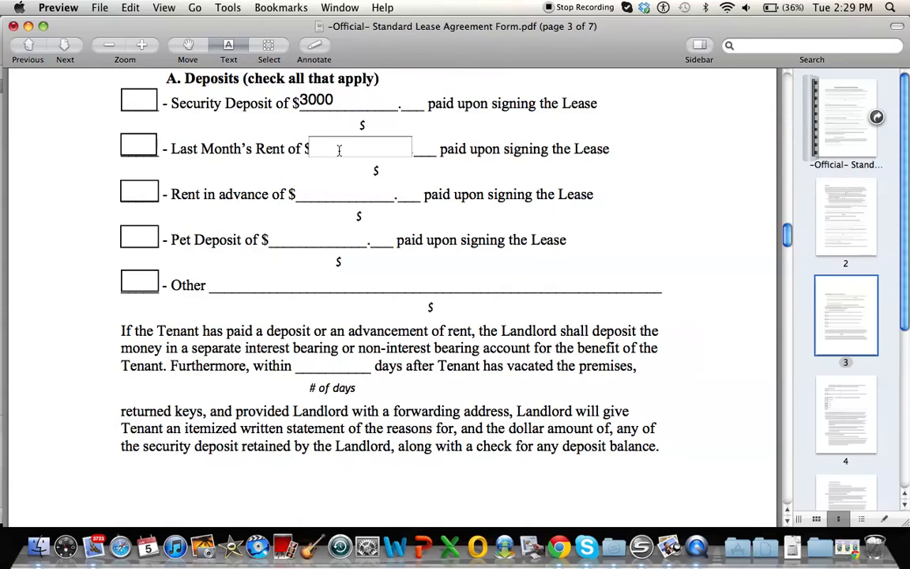
left_click(136, 100)
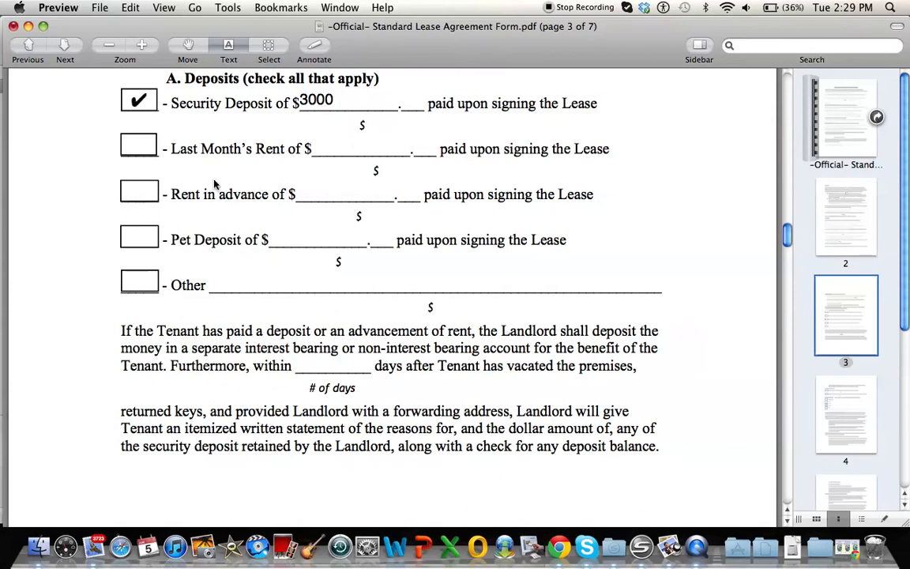
Step: Enter 1000 as the pet deposit amount paid upon signing the lease
left_click(148, 195)
left_click(147, 195)
scroll(109, 219, "down", 2)
left_click(286, 210)
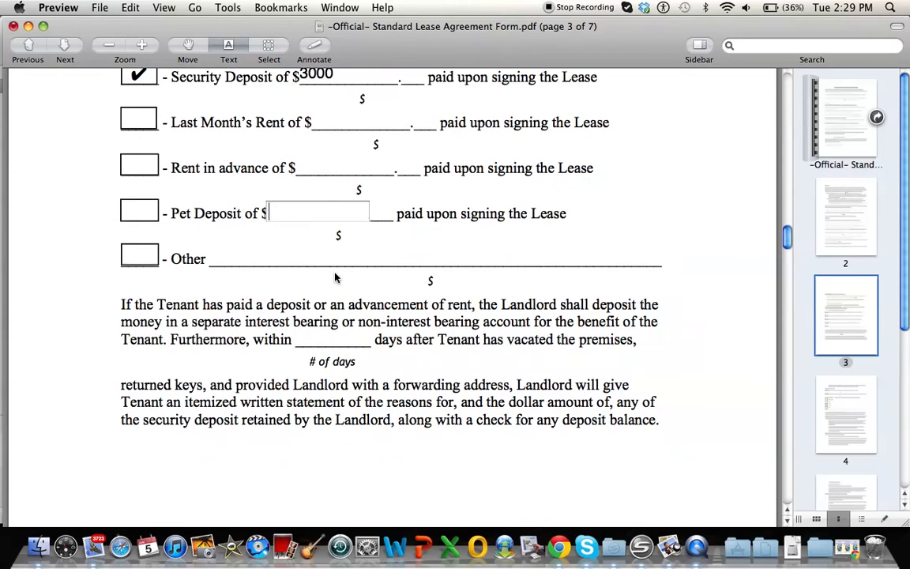
type("1000")
Step: Enter 30 as the number of days after move-out for returning the deposit balance and itemized statement
scroll(121, 230, "down", 4)
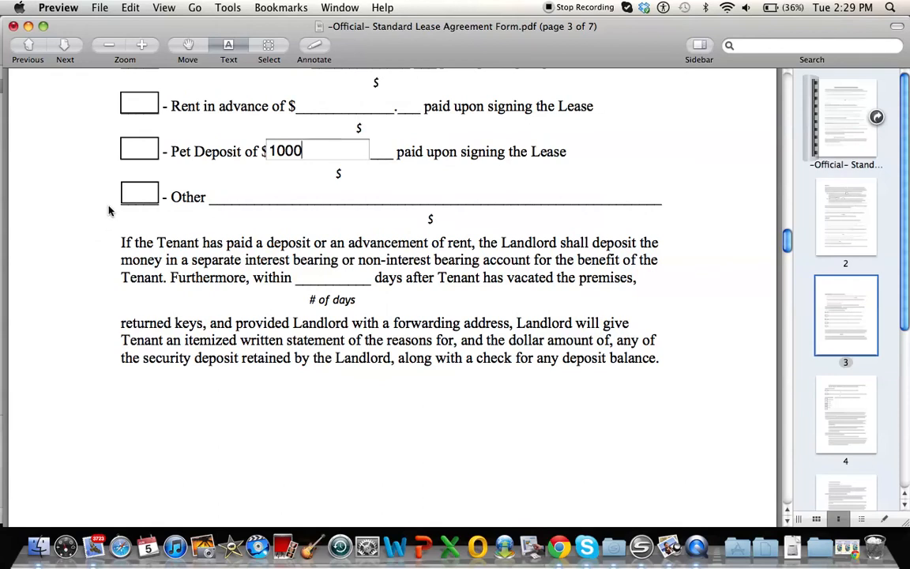
scroll(109, 210, "down", 1)
scroll(108, 210, "down", 2)
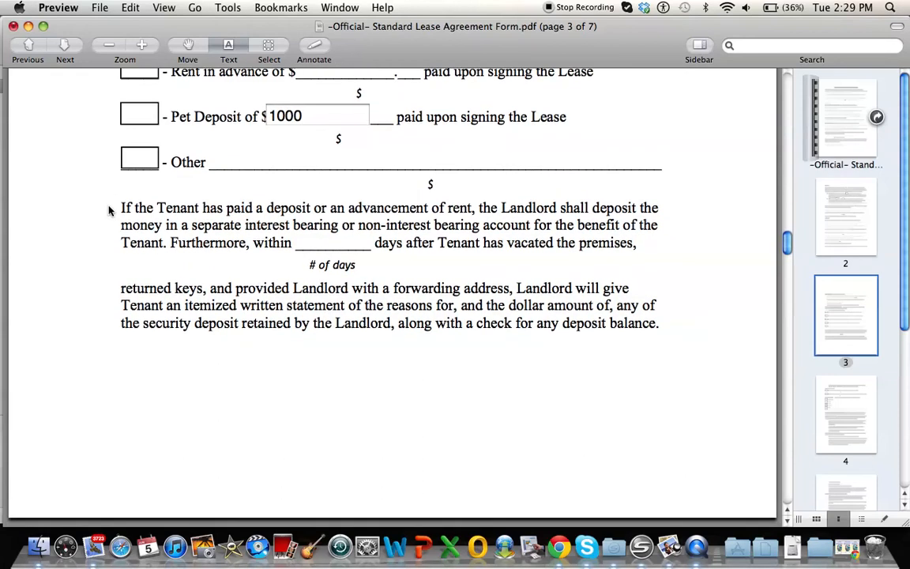
scroll(109, 210, "down", 1)
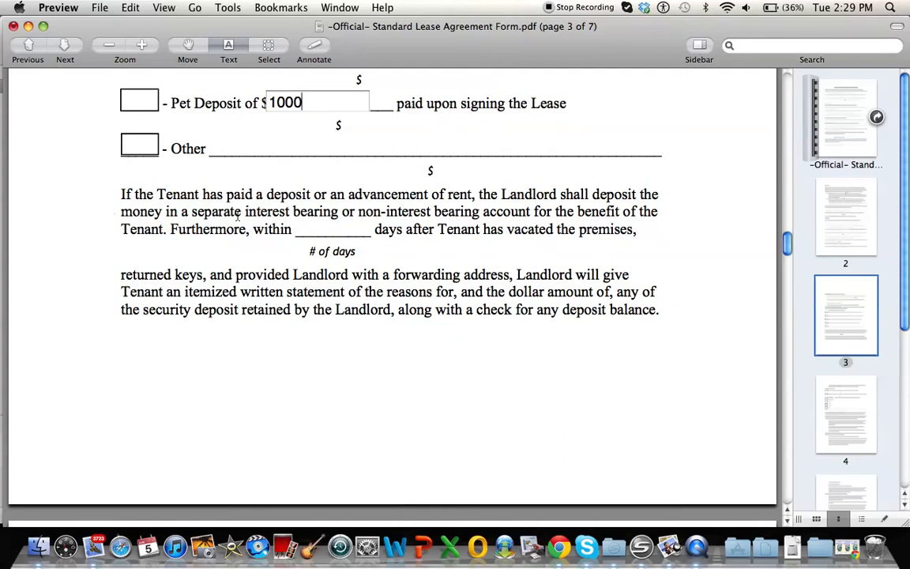
left_click(342, 234)
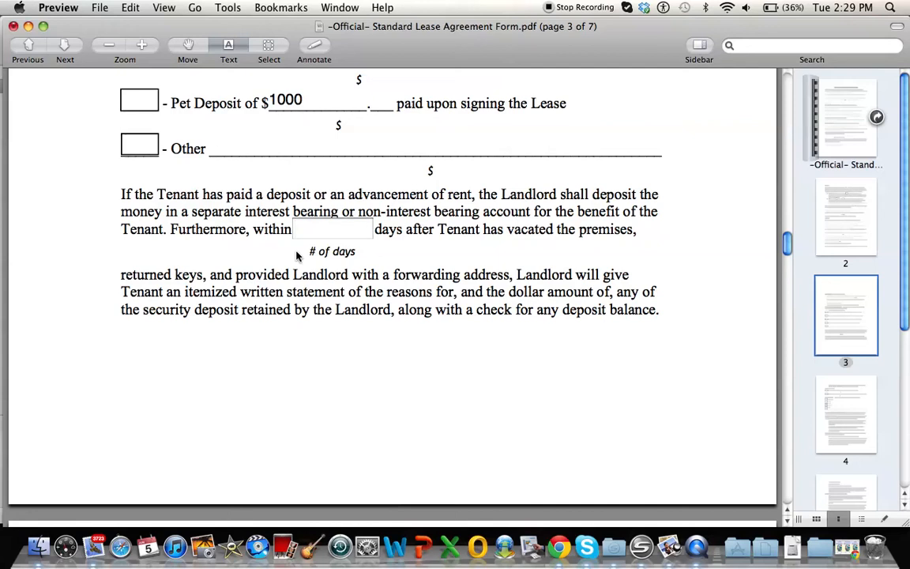
type("30")
Step: Enter 50 as the dollar late fee charged for every day after the due date
scroll(116, 261, "down", 3)
scroll(116, 244, "down", 10)
scroll(116, 244, "down", 3)
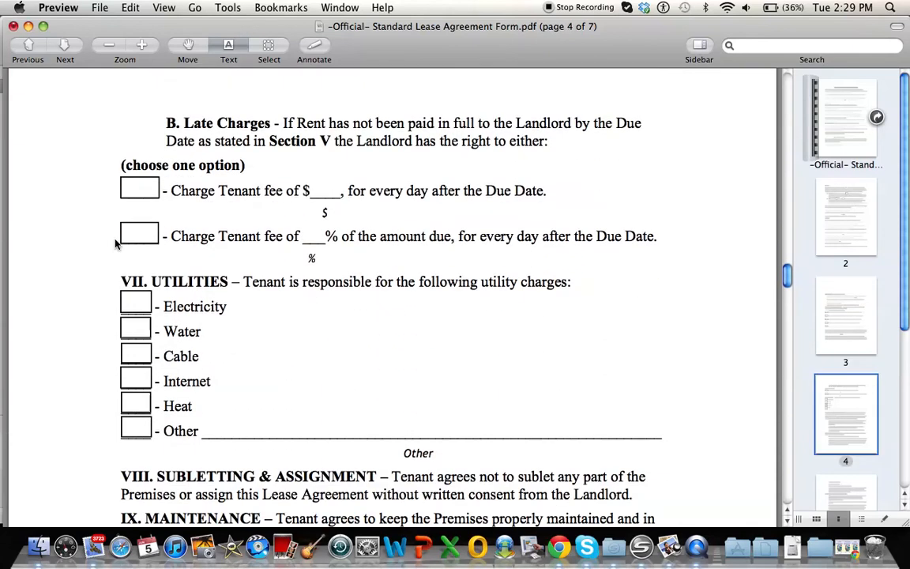
left_click(323, 191)
type("50")
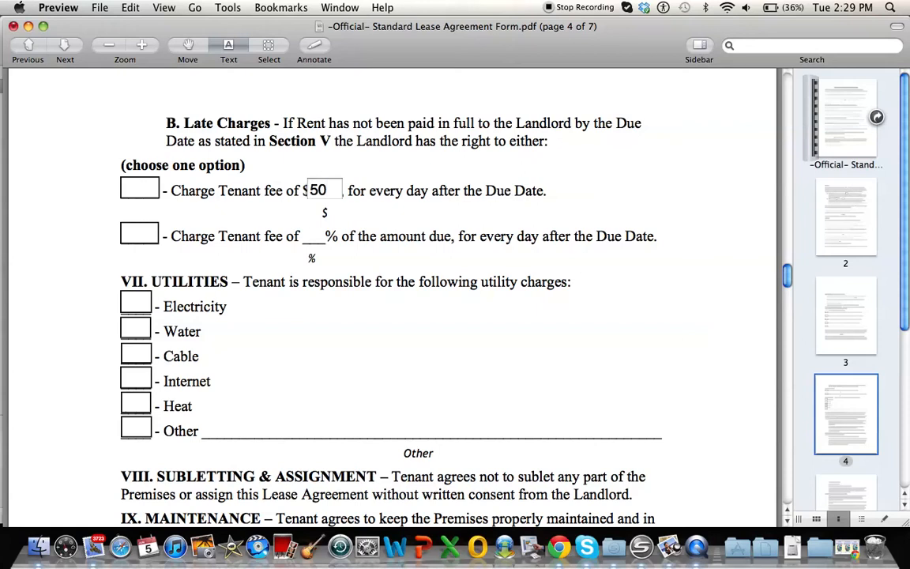
Step: Enter 4 as the percentage late fee of the amount due for every day after the due date
key("Tab")
type("5")
scroll(387, 300, "down", 3)
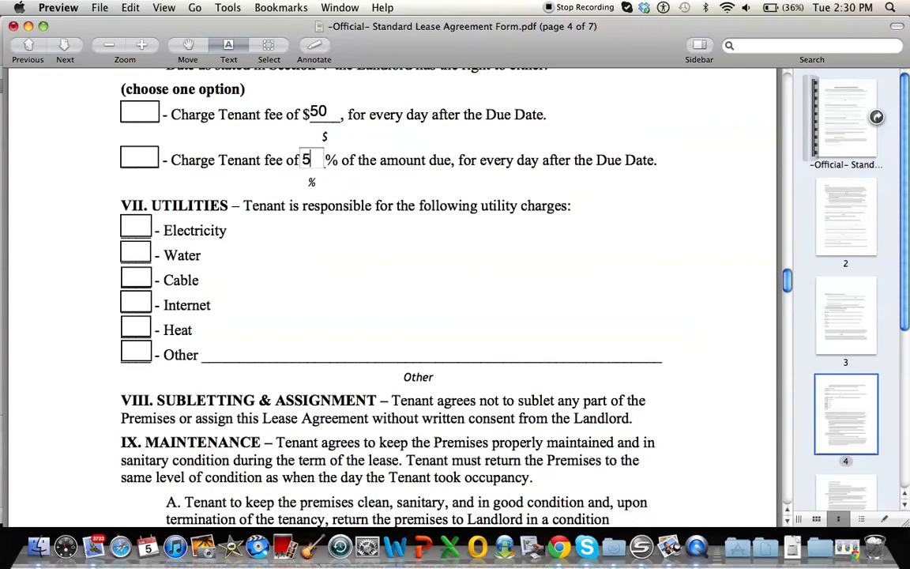
key("BackSpace")
type("4")
Step: Check Electricity and Internet as the utility charges the tenant is responsible for
scroll(107, 248, "down", 3)
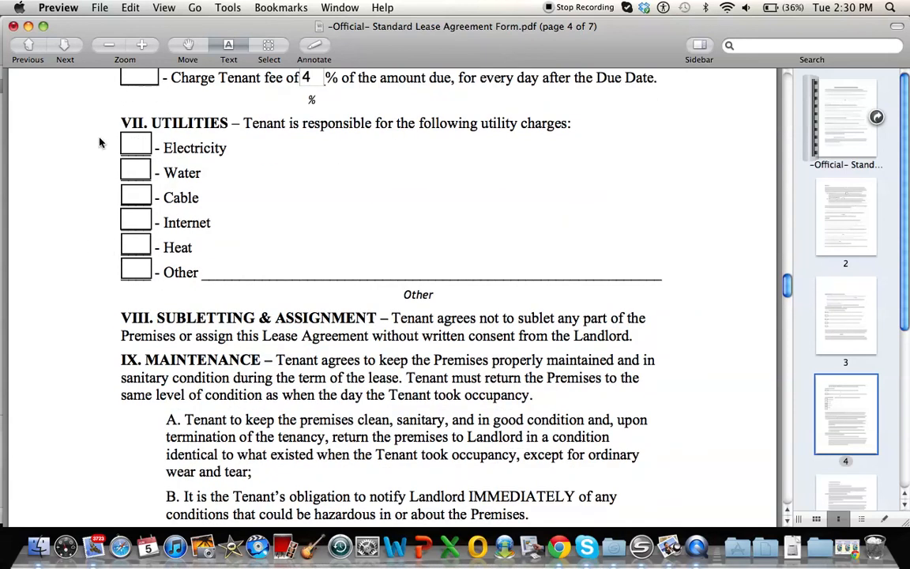
left_click(139, 148)
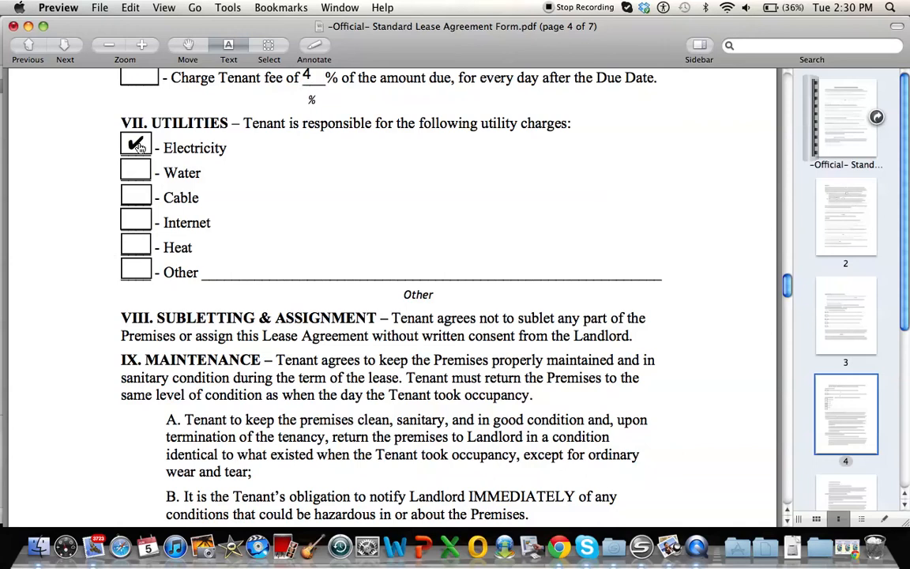
left_click(138, 224)
Step: Examine the landlord's notice address fields in section XIV, from street address through city, state and zip code
scroll(85, 185, "down", 5)
scroll(87, 185, "down", 15)
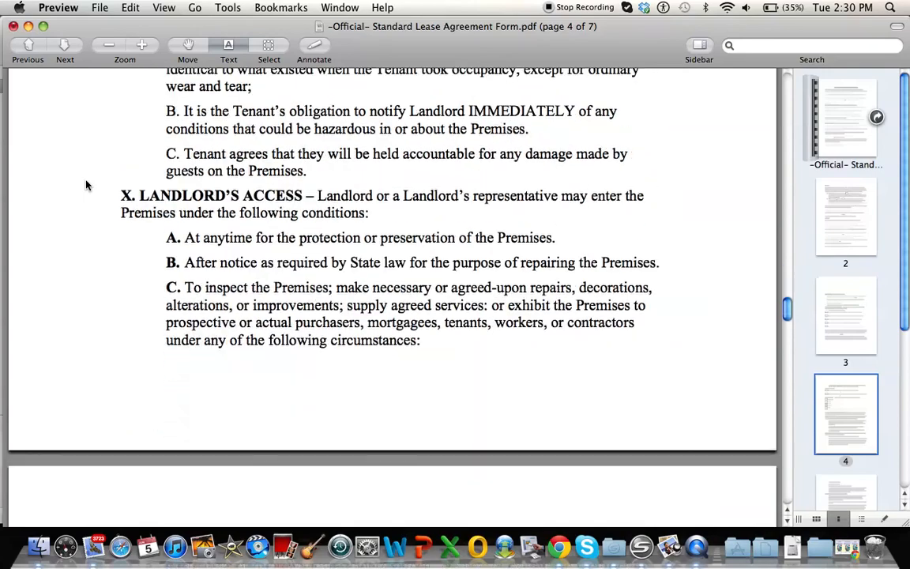
scroll(87, 184, "down", 10)
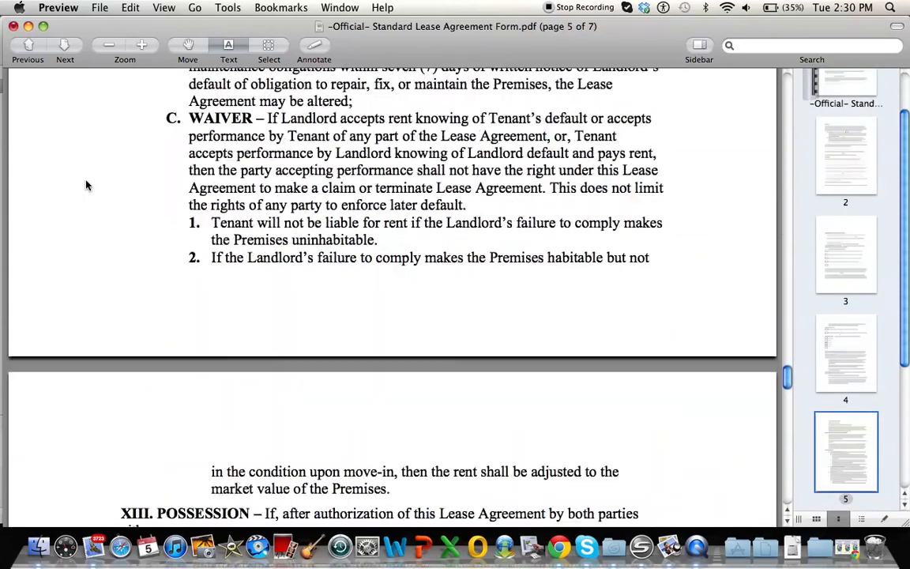
scroll(87, 185, "up", 1)
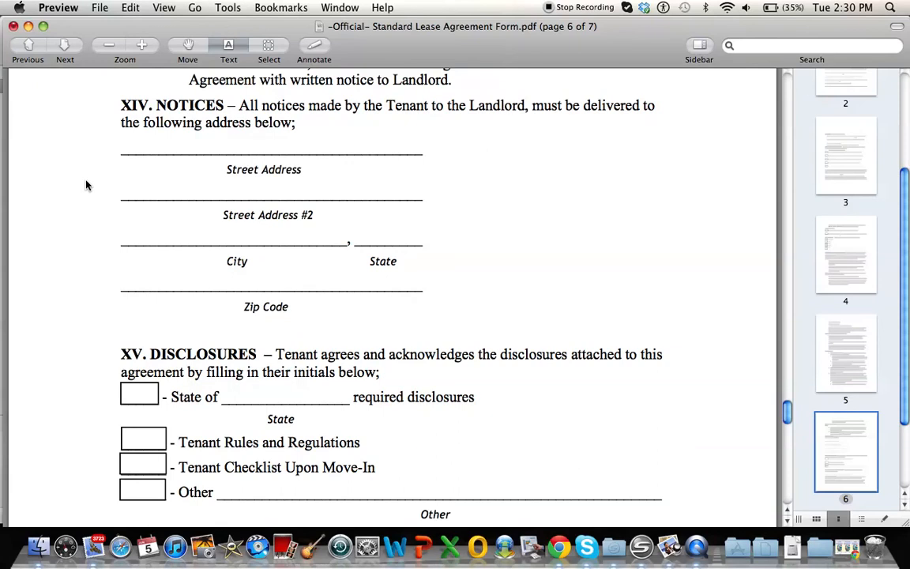
left_click(275, 142)
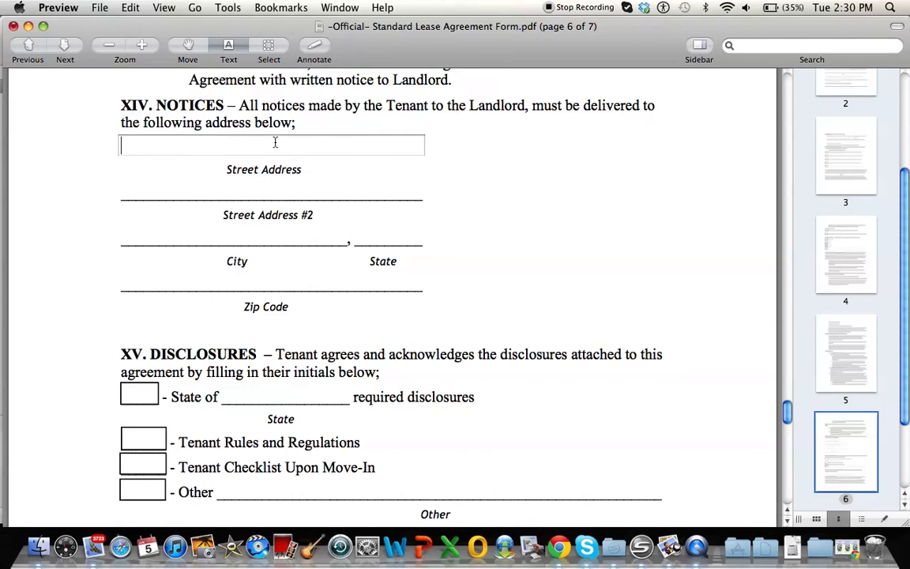
left_click(268, 191)
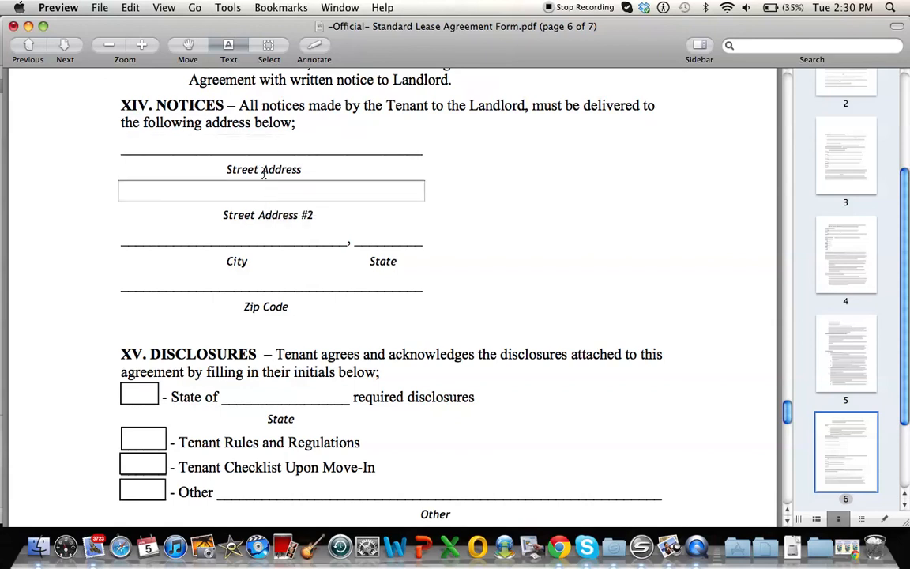
left_click(263, 142)
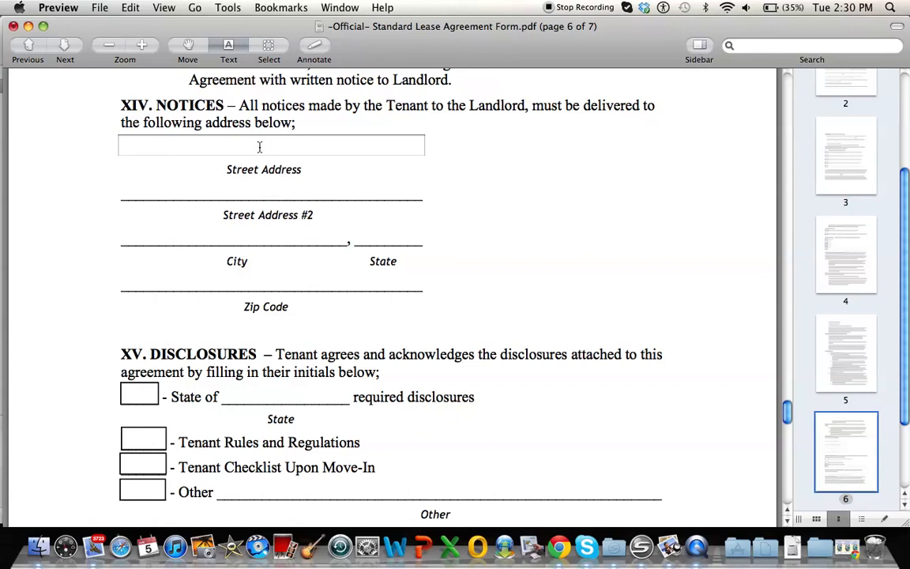
left_click(249, 190)
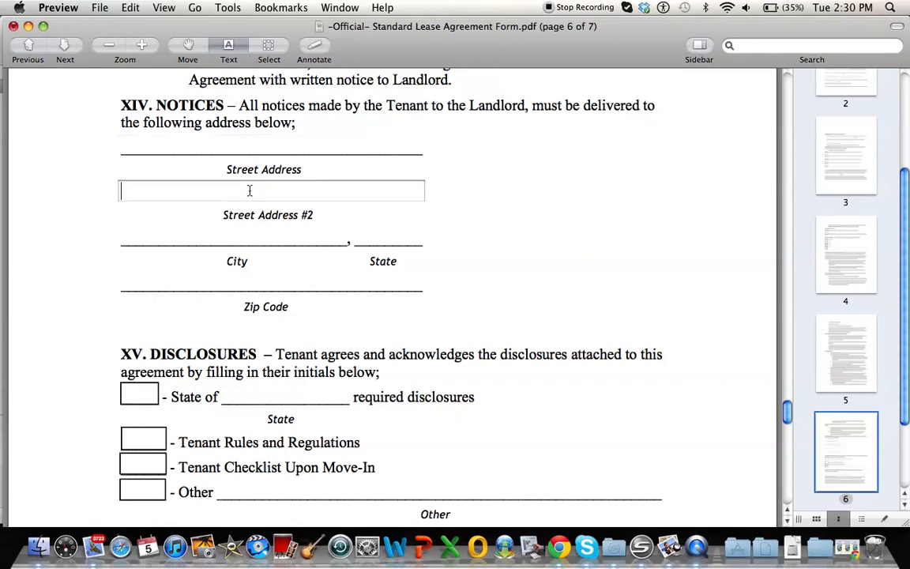
left_click(249, 239)
left_click(353, 236)
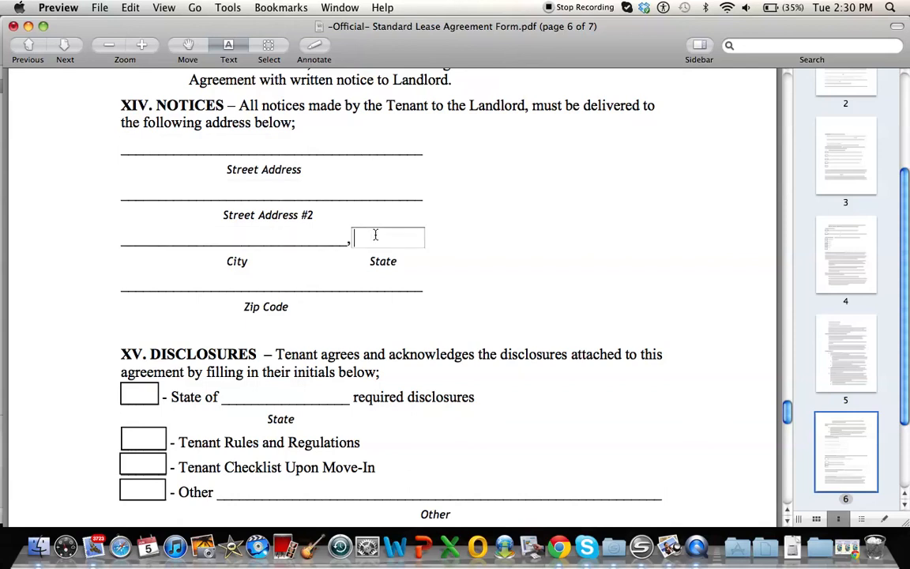
left_click(284, 236)
left_click(399, 236)
left_click(330, 284)
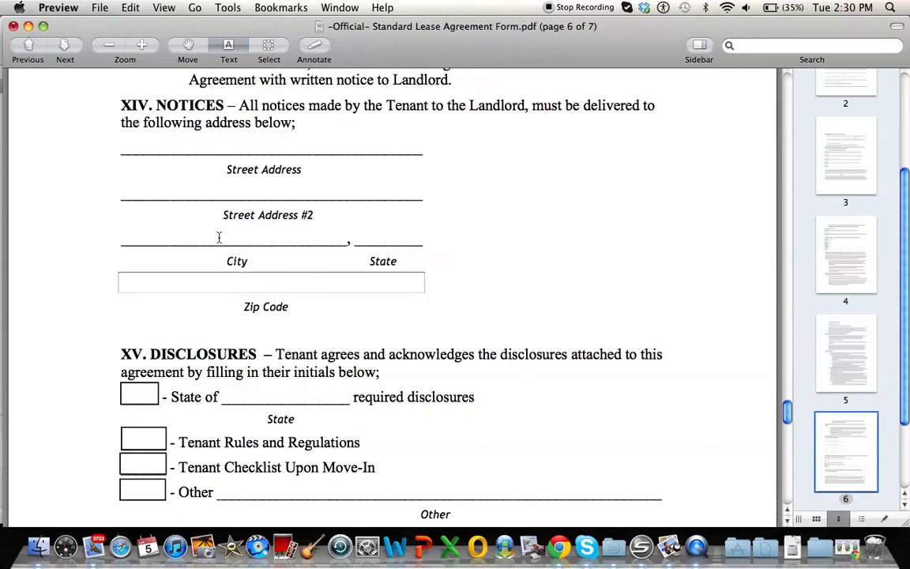
scroll(88, 238, "down", 2)
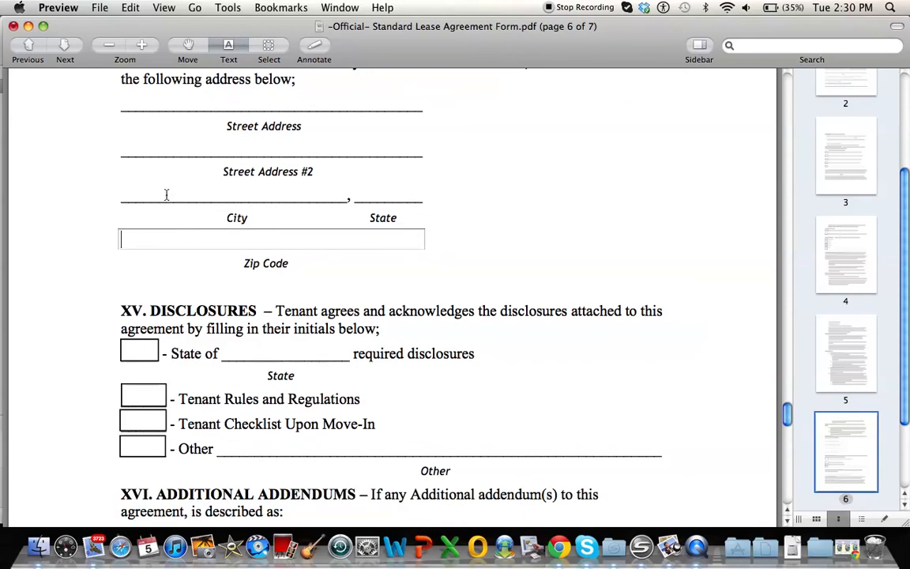
scroll(167, 195, "up", 2)
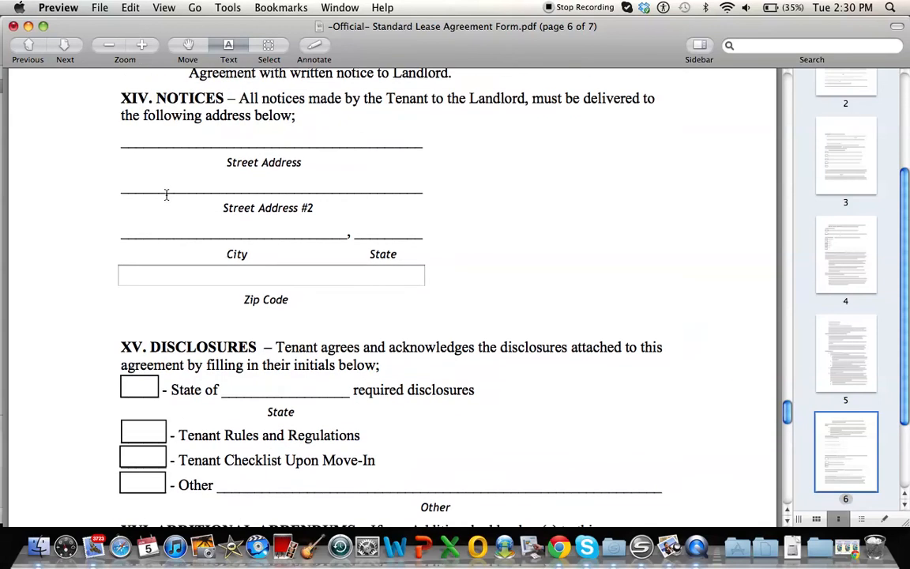
left_click(226, 139)
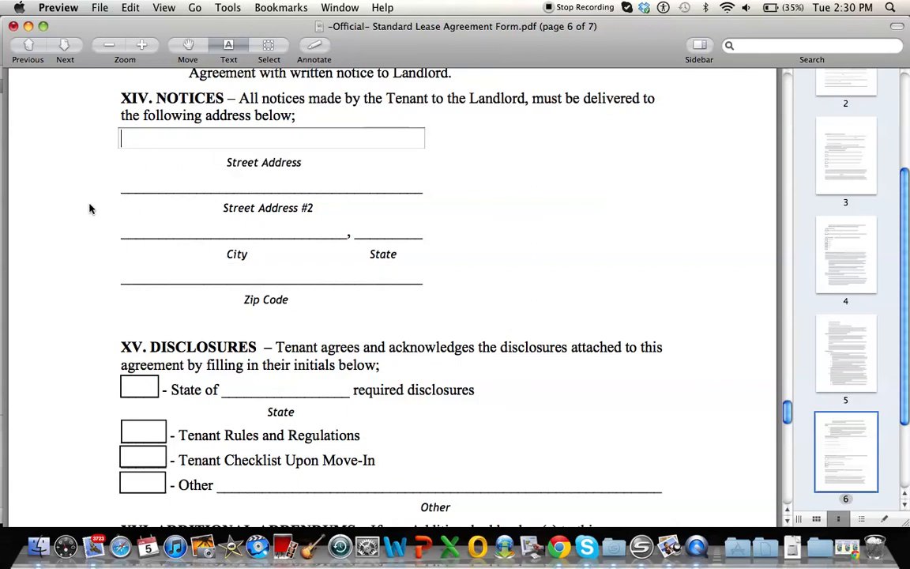
Step: Enter New York as the disclosures state and check the state disclosures, Tenant Rules and Regulations, and Tenant Checklist Upon Move-In boxes
scroll(89, 207, "down", 5)
scroll(89, 207, "down", 1)
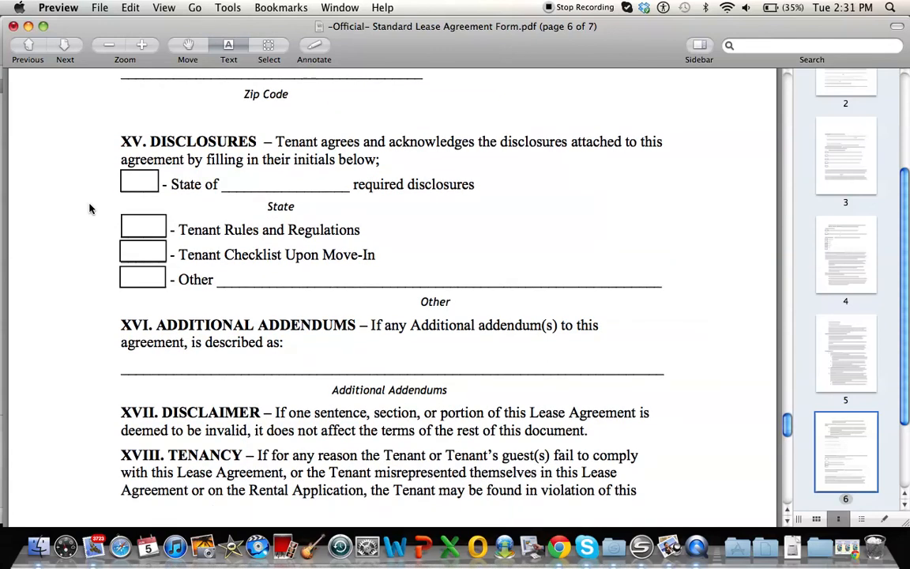
left_click(263, 187)
type("New York")
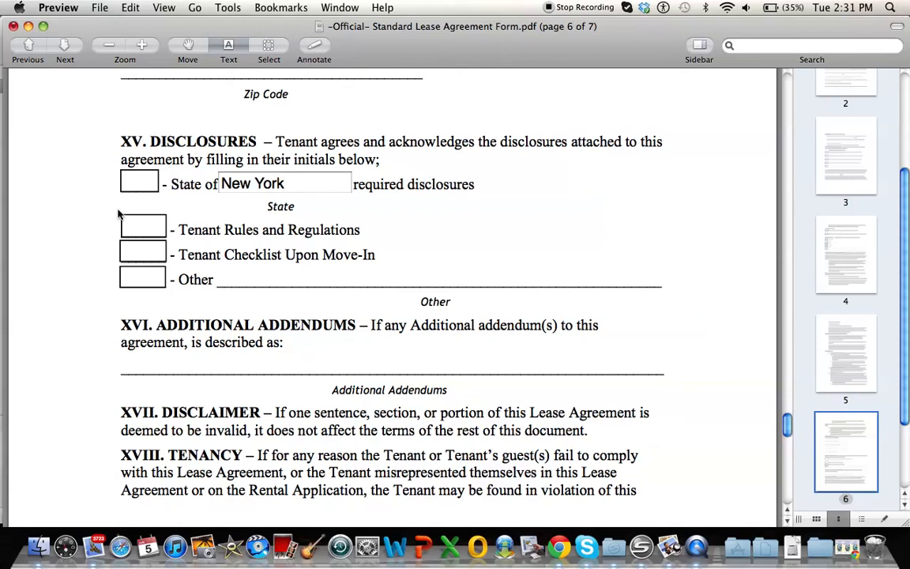
left_click(139, 181)
left_click(132, 227)
left_click(131, 253)
Step: Examine the addendum section and the landlord, tenant and agent signature fields, and return to the first page of the agreement
scroll(97, 245, "down", 3)
scroll(96, 245, "down", 3)
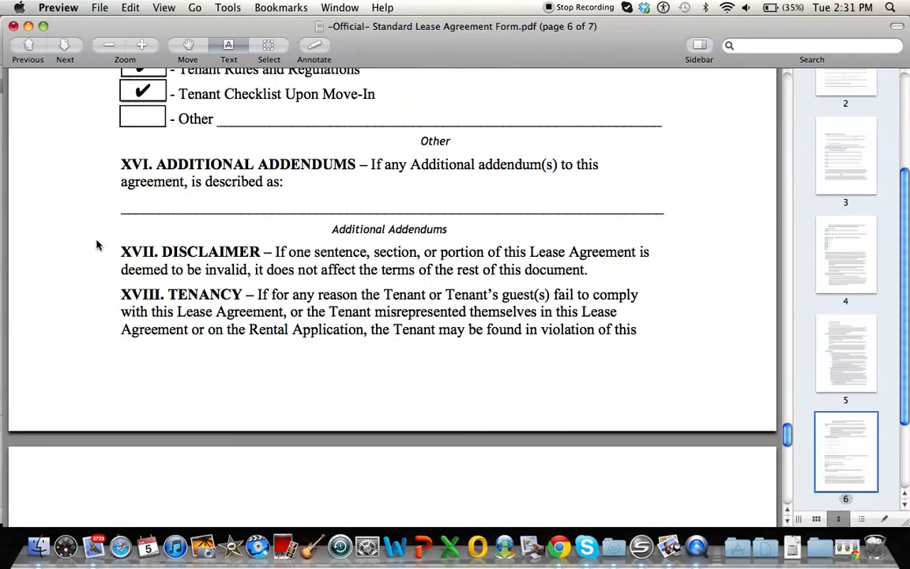
scroll(96, 244, "down", 15)
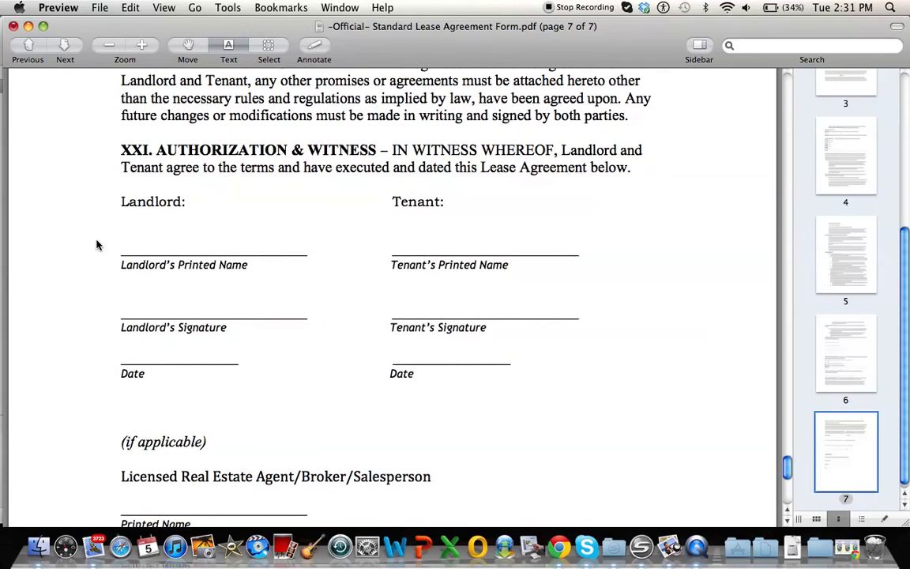
scroll(96, 245, "down", 2)
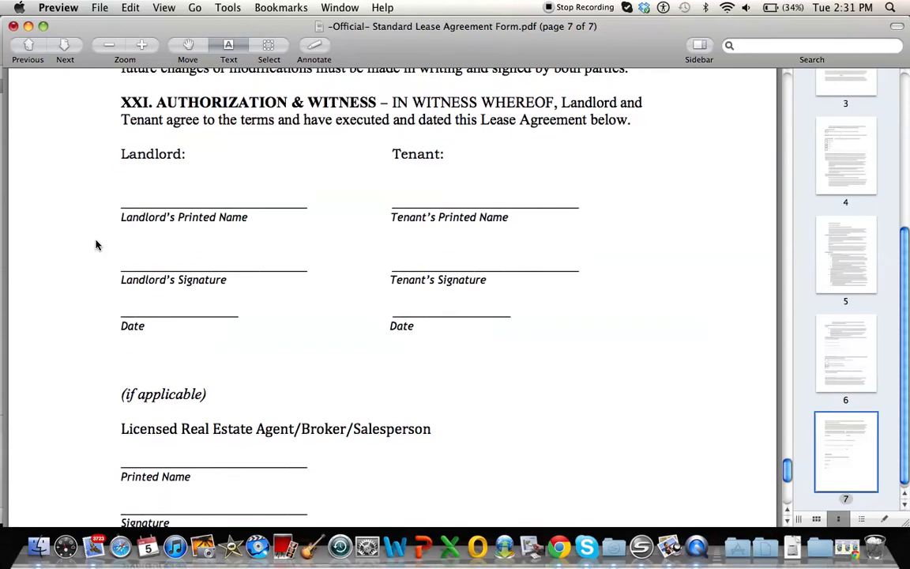
left_click(170, 201)
left_click(172, 241)
left_click(409, 194)
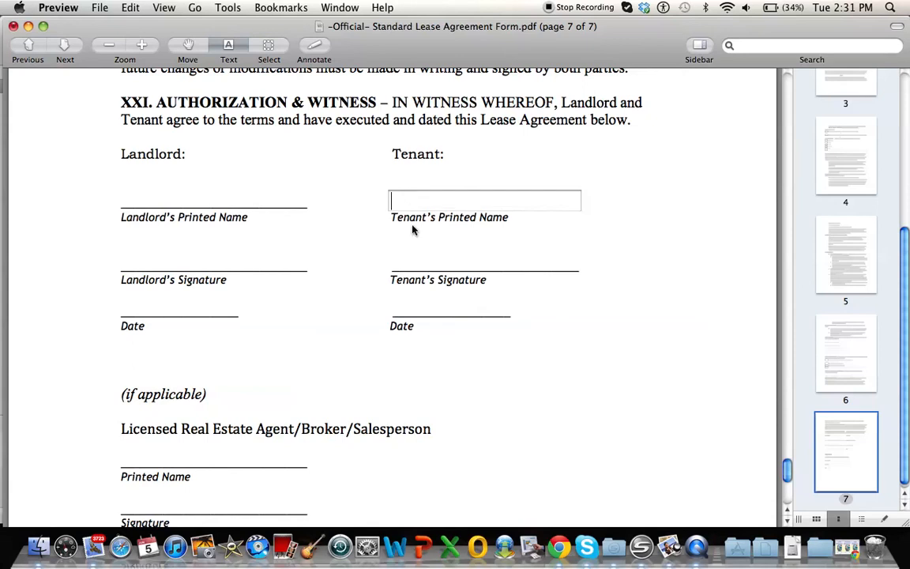
scroll(370, 258, "down", 5)
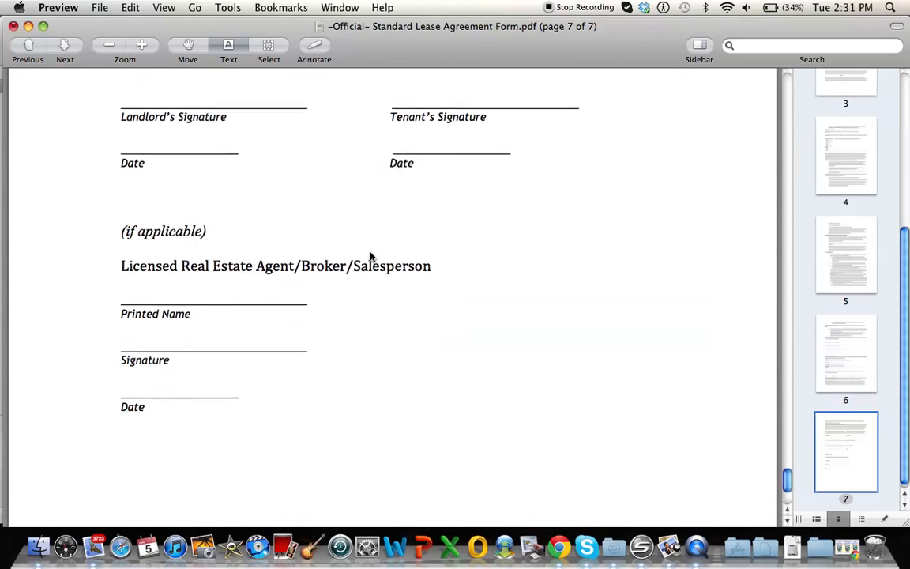
left_click(259, 283)
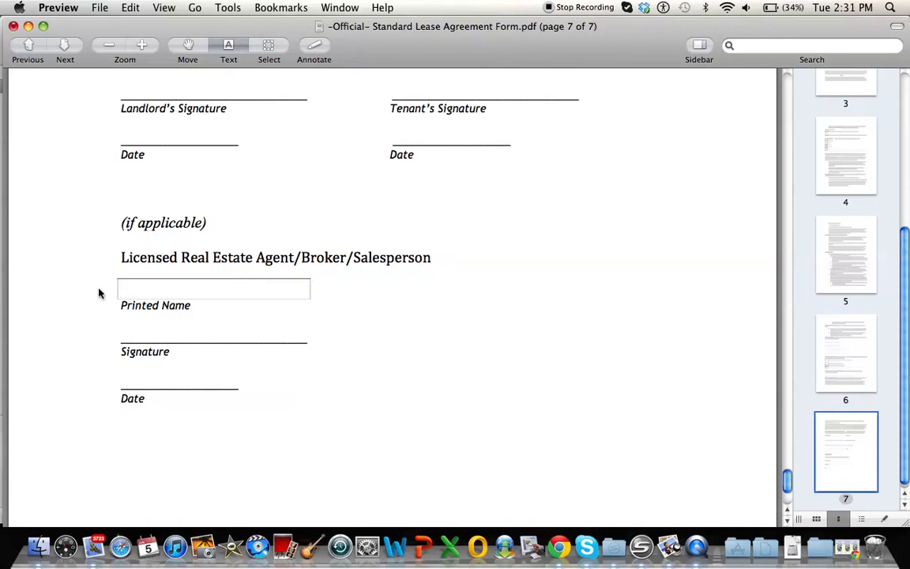
left_click(150, 386)
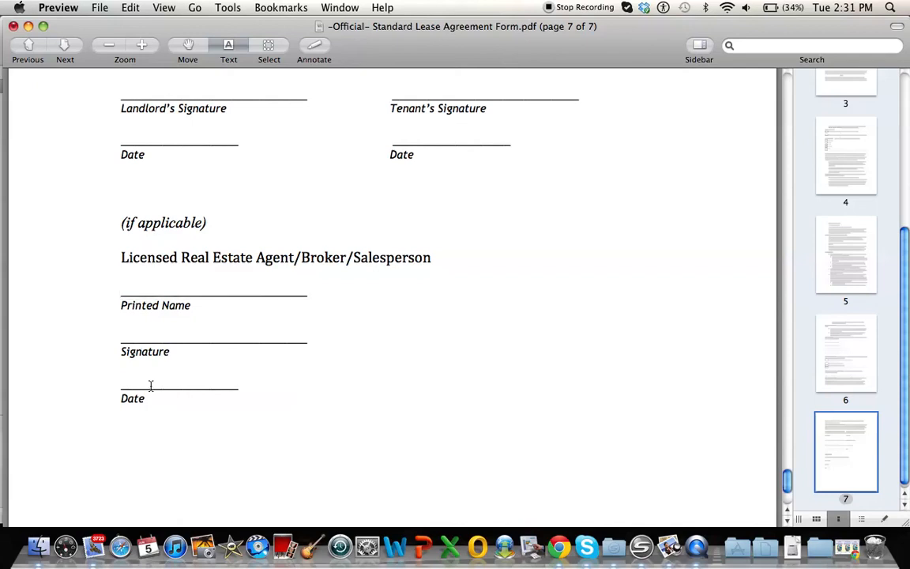
scroll(88, 377, "up", 20)
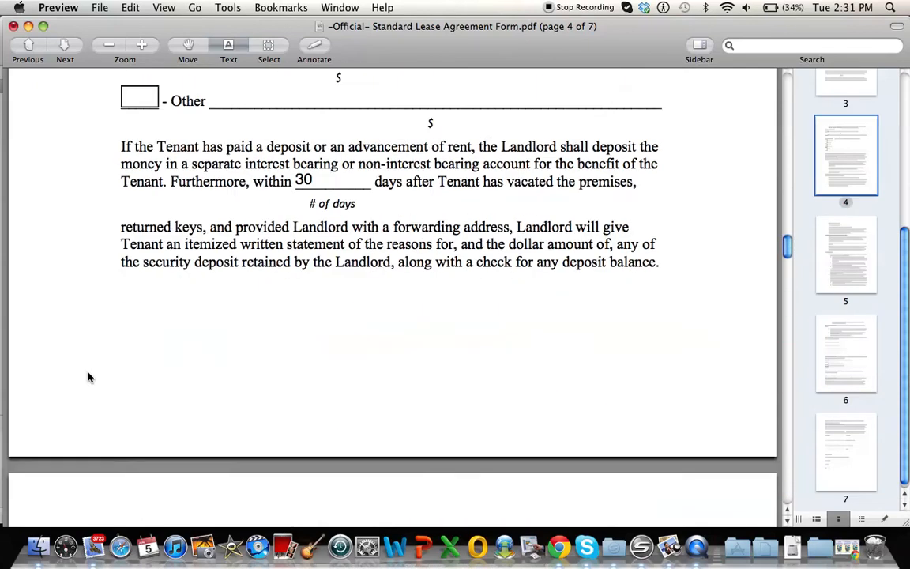
scroll(88, 376, "up", 5)
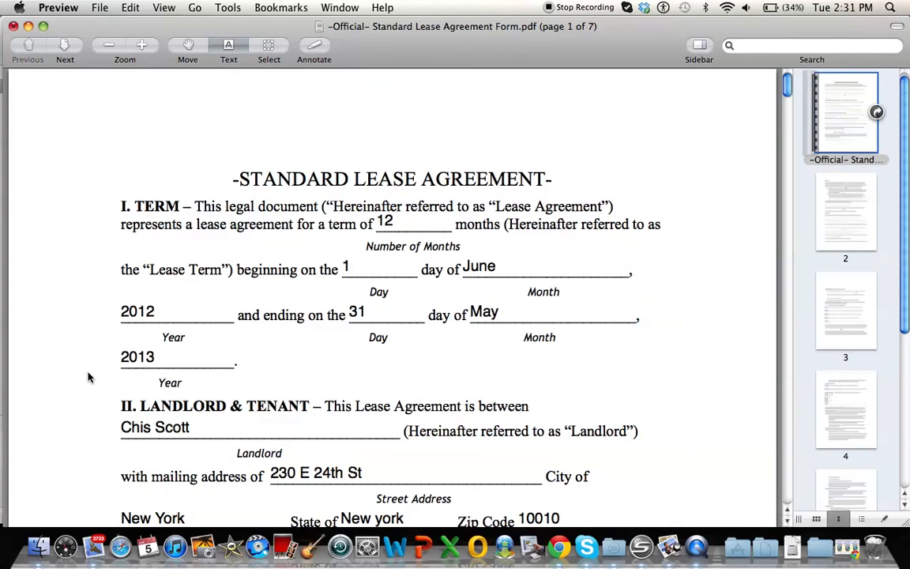
scroll(88, 376, "down", 3)
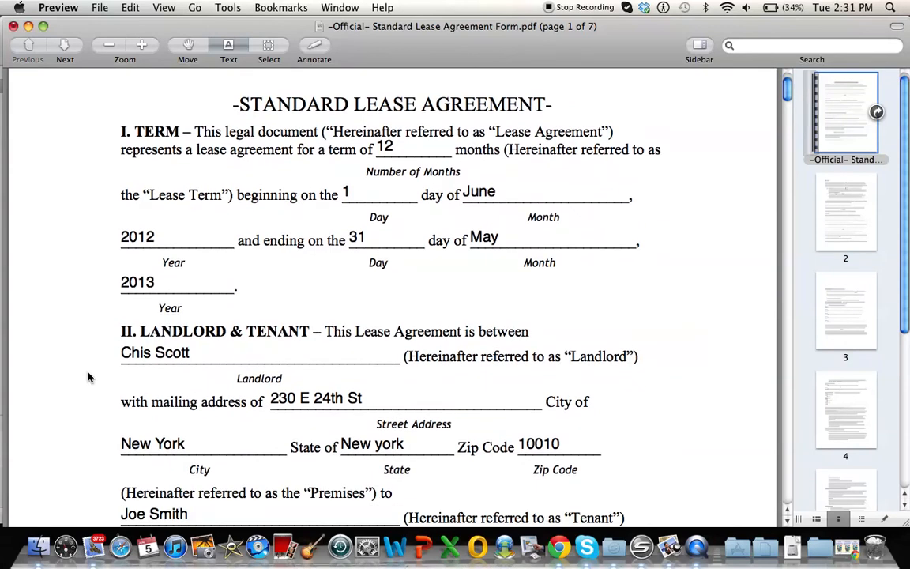